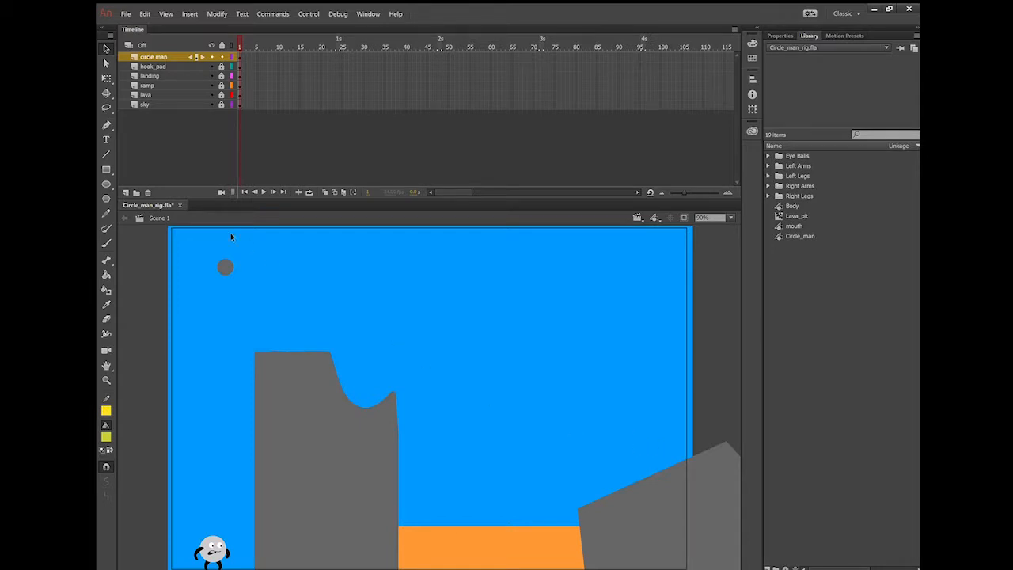
- Add a new layer above the circle man layer and name it flagpool
left_click(125, 193)
double_click(151, 57)
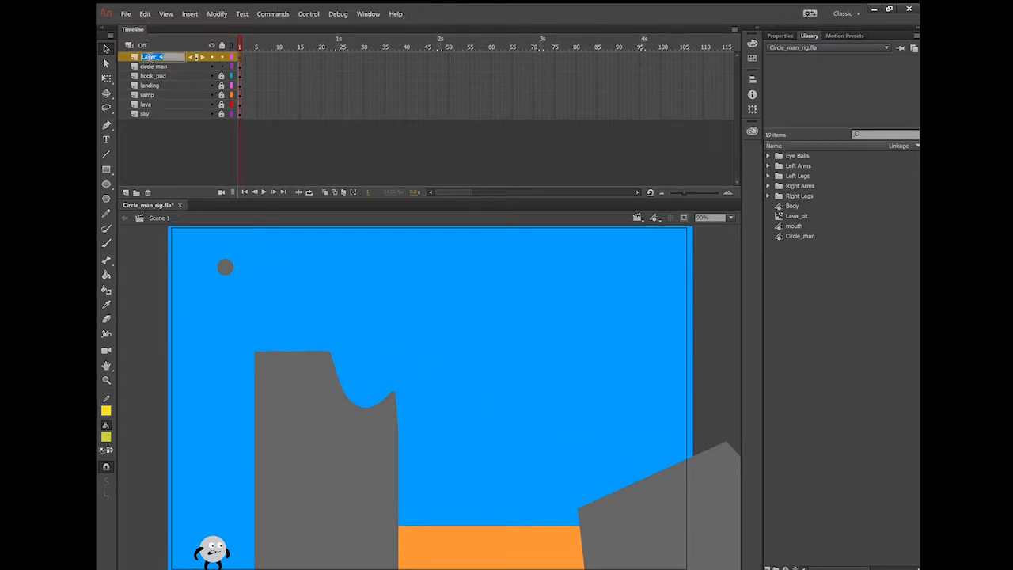
type("flagpool")
key("Return")
- Paint a black vertical flagpole with a round knob on top, standing on the grey slope beyond the lava, using the Brush tool
key("ctrl+4")
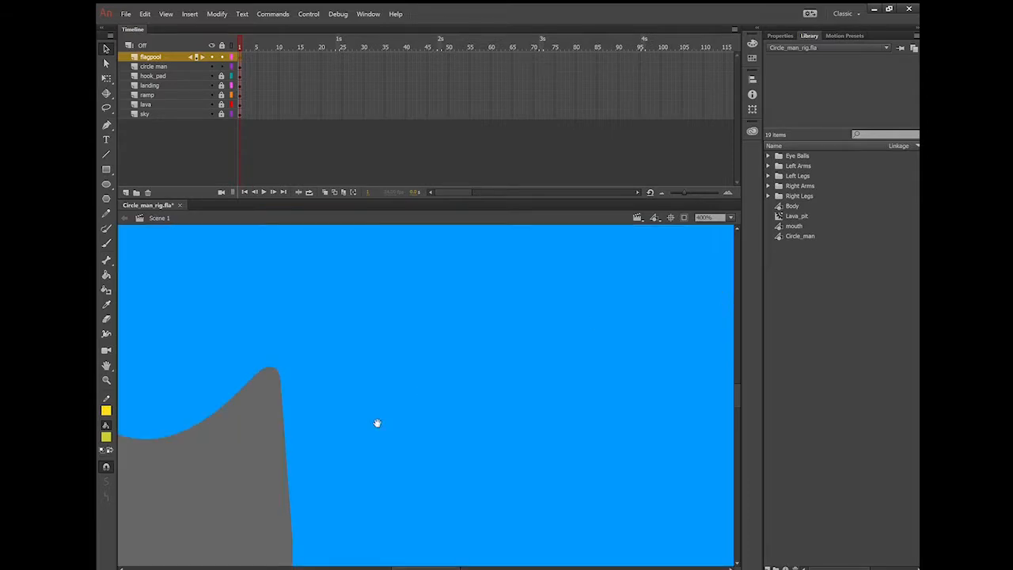
key("h")
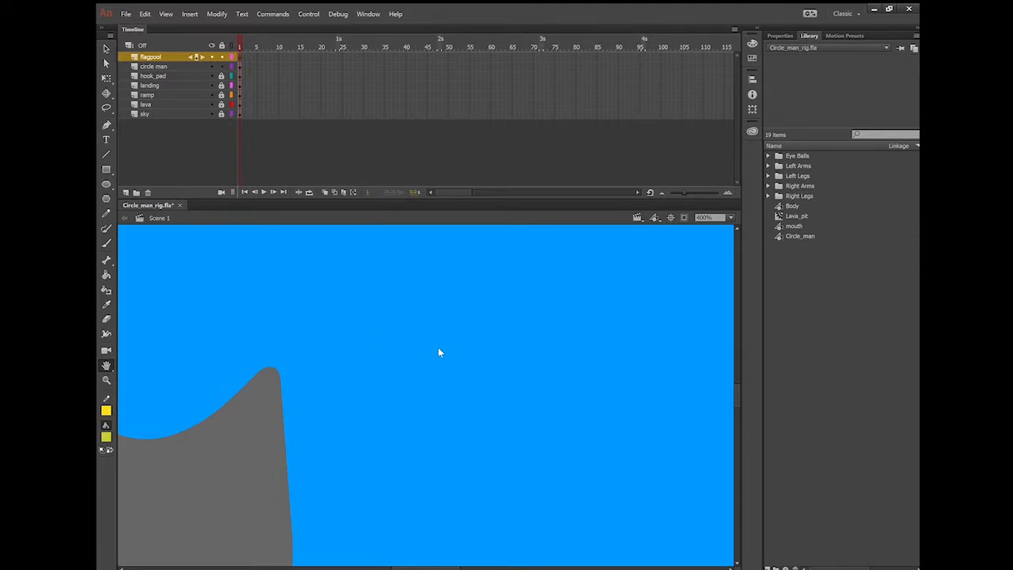
left_click_drag(452, 367, 341, 277)
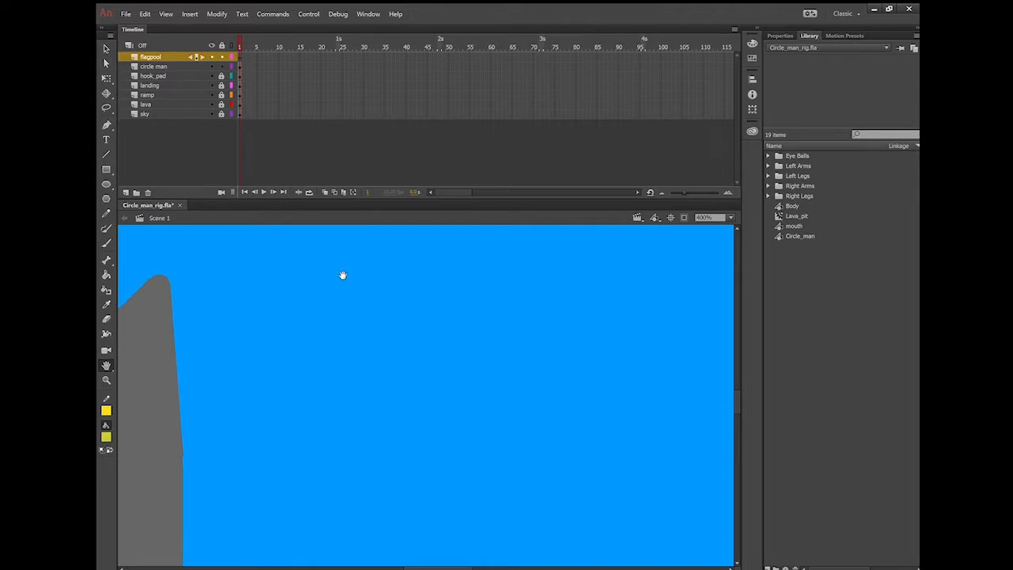
left_click_drag(466, 381, 303, 264)
left_click_drag(410, 435, 352, 171)
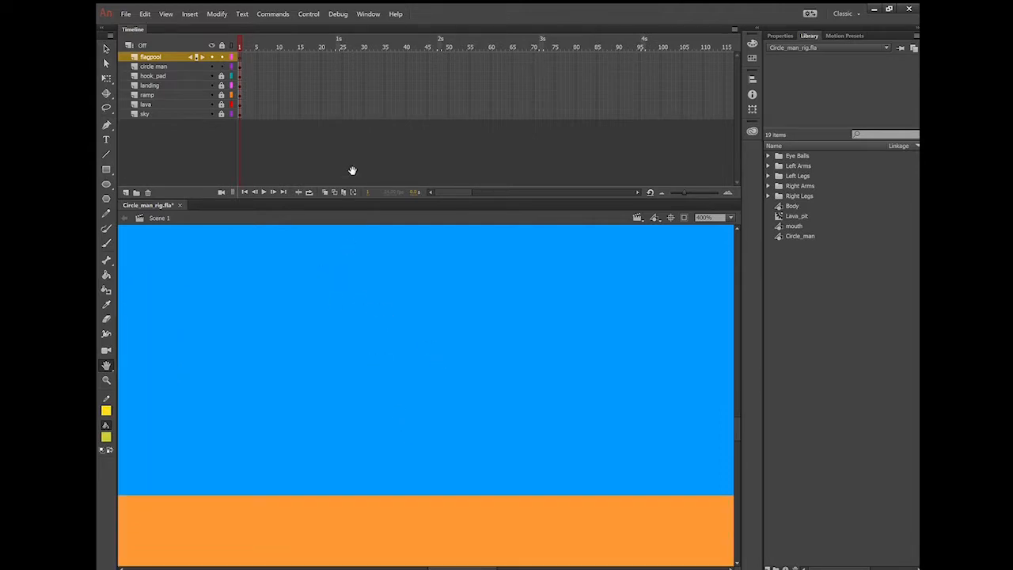
left_click_drag(544, 342, 224, 389)
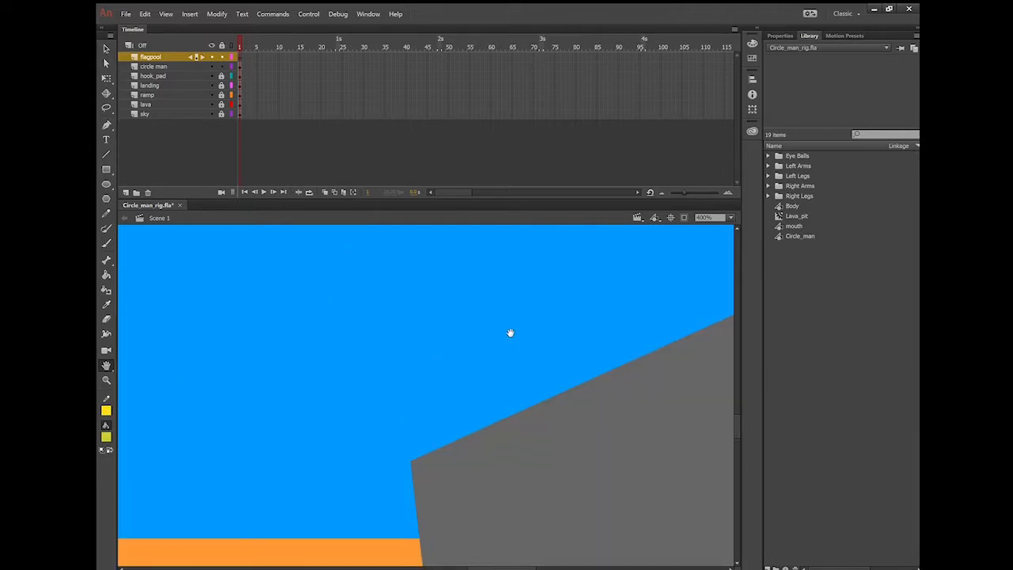
left_click_drag(509, 332, 292, 427)
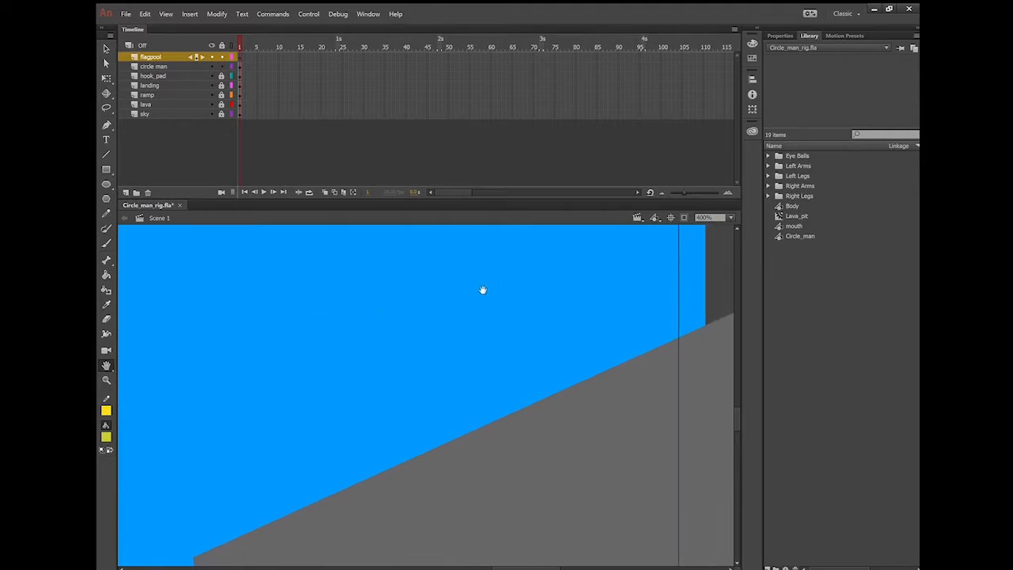
key("b")
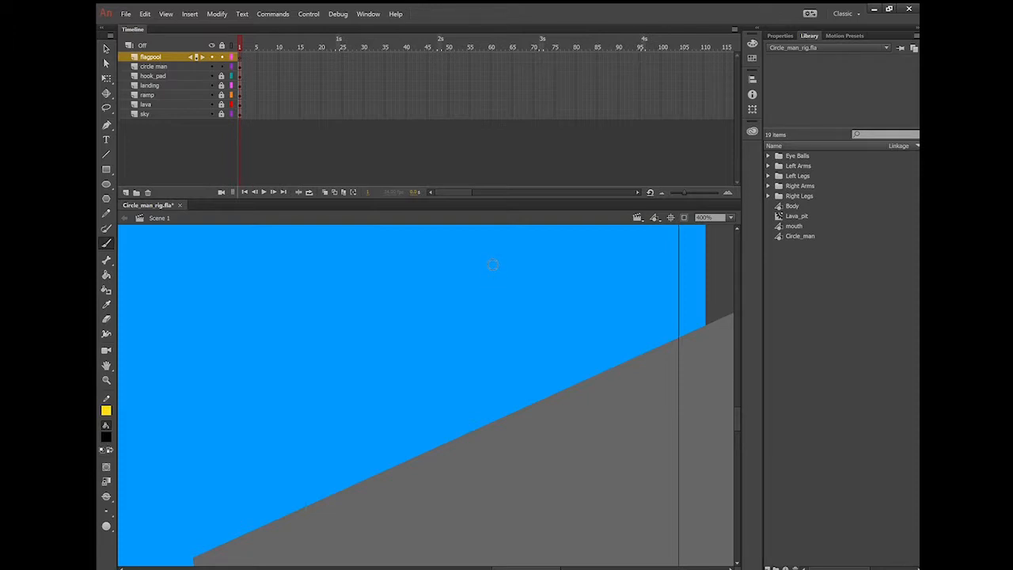
left_click_drag(493, 265, 494, 458)
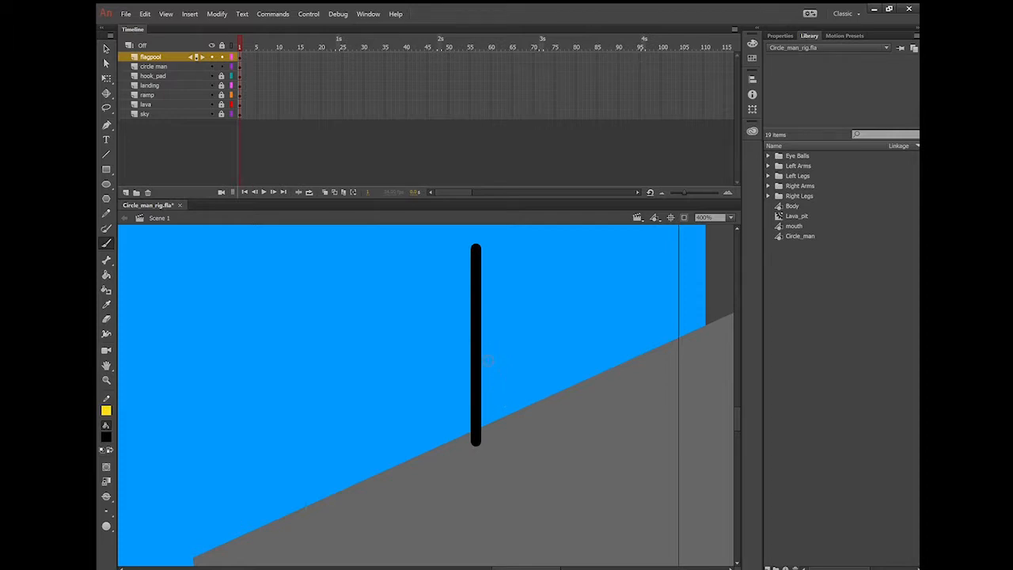
left_click(476, 241)
- Convert the painted pole into a symbol named flag with its registration point at the bottom centre
key("v")
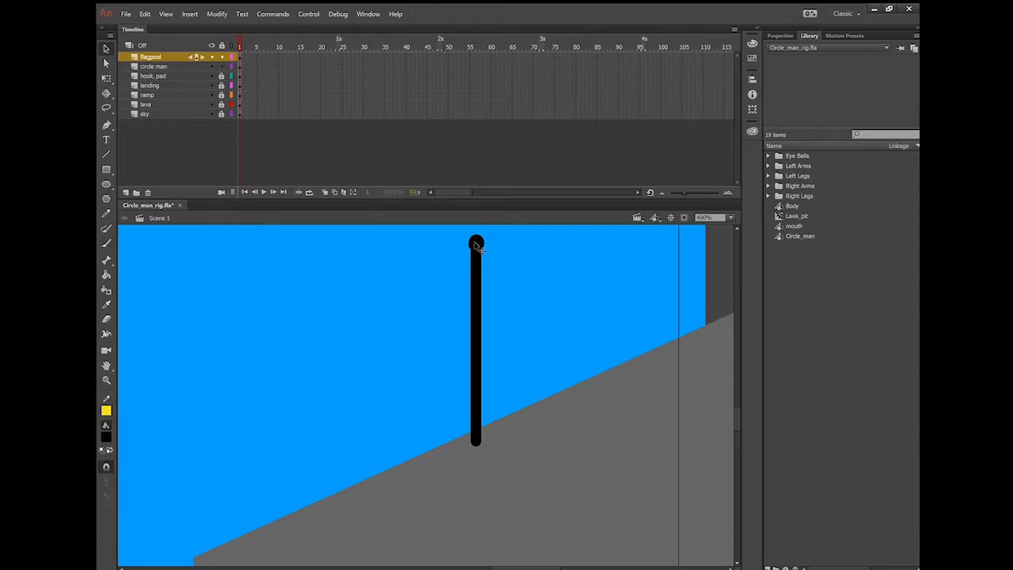
left_click(476, 246)
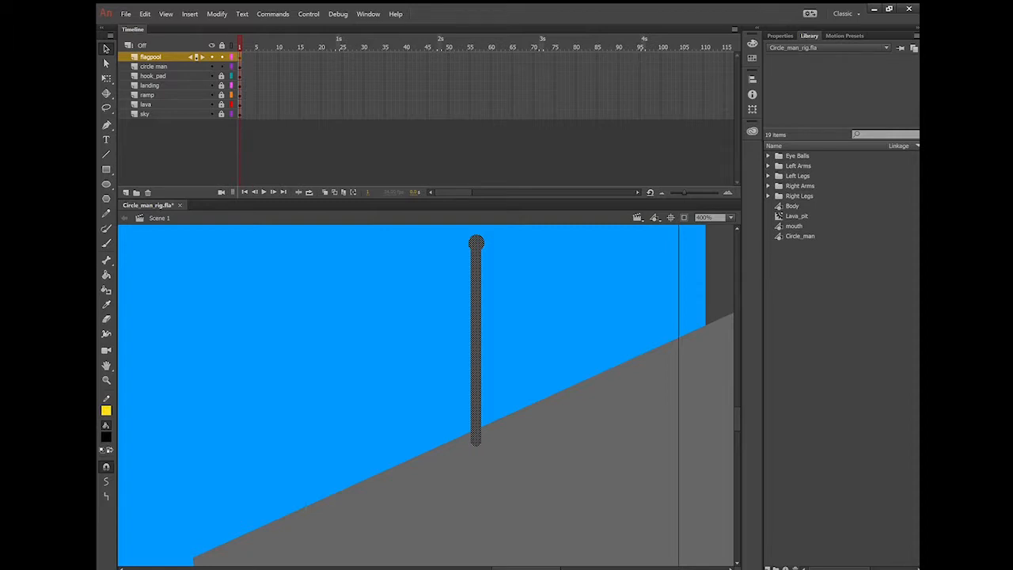
left_click(645, 277)
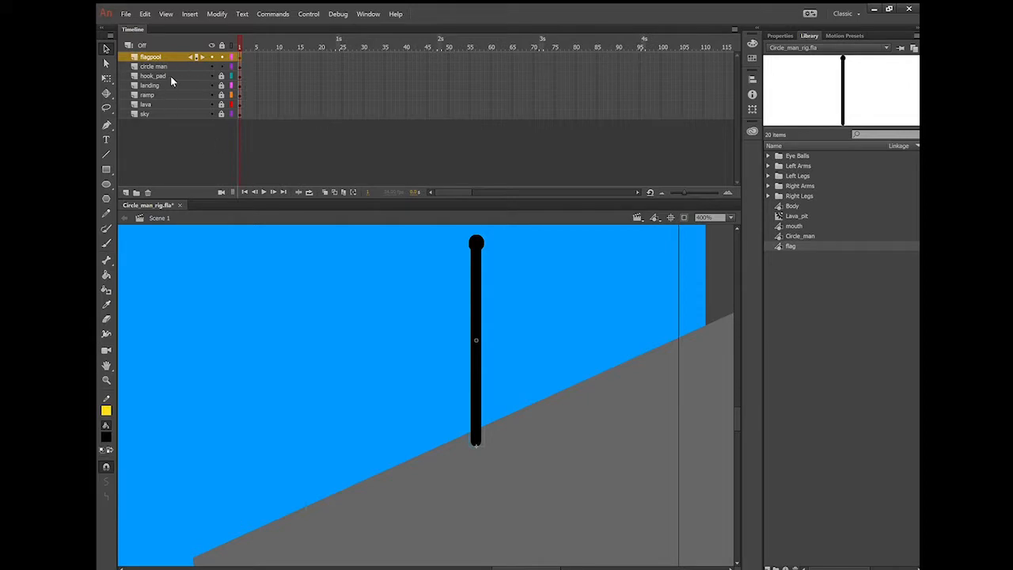
- Open the flag symbol for editing in place and rename the pole's layer to pool
double_click(474, 249)
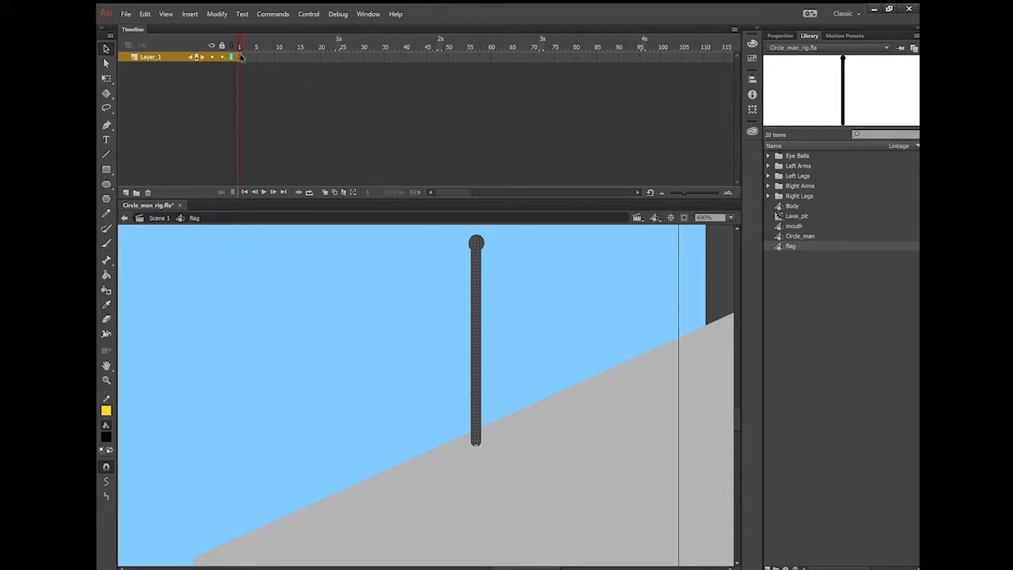
left_click(158, 219)
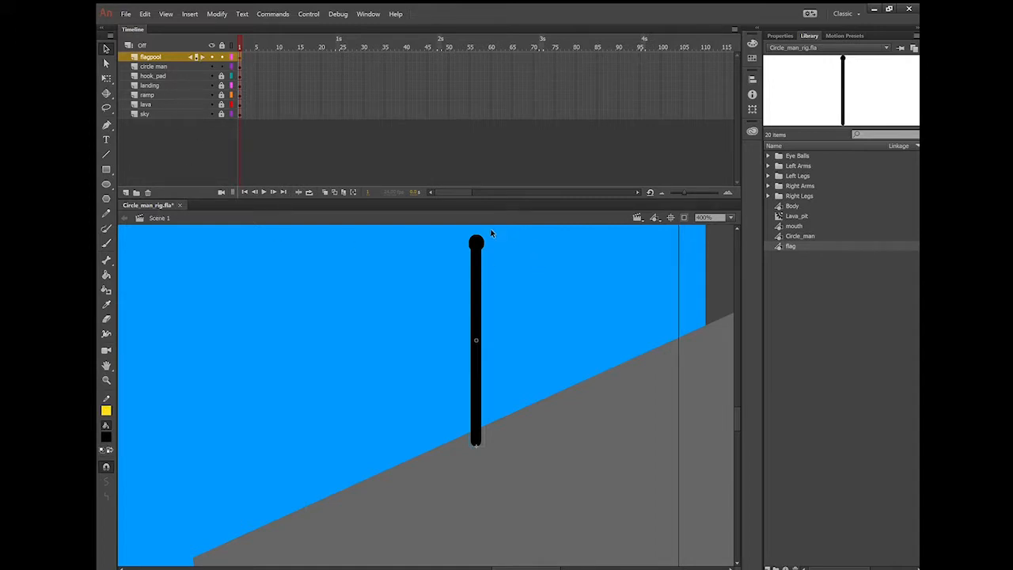
double_click(475, 243)
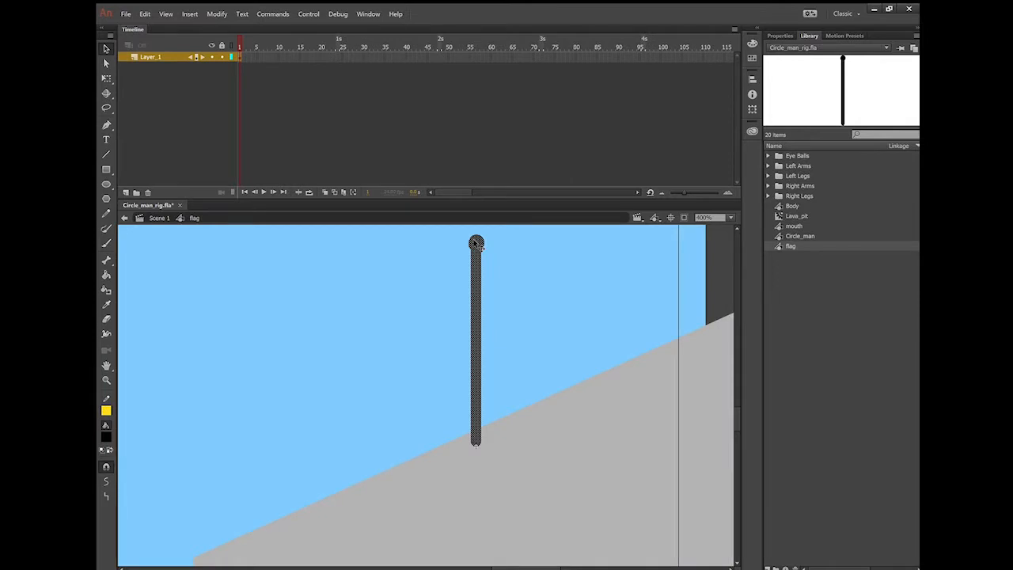
left_click(442, 278)
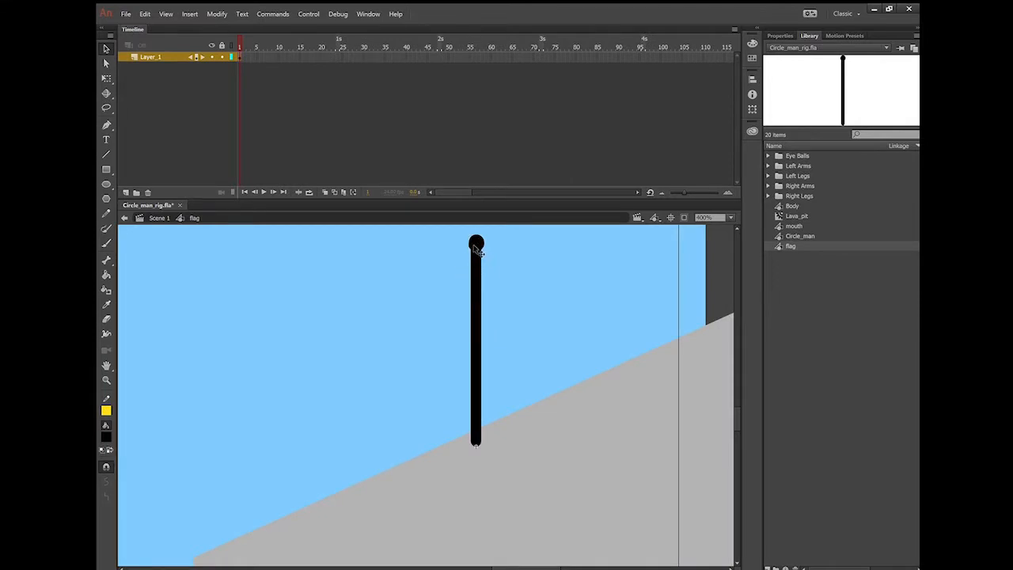
double_click(144, 56)
type("pole")
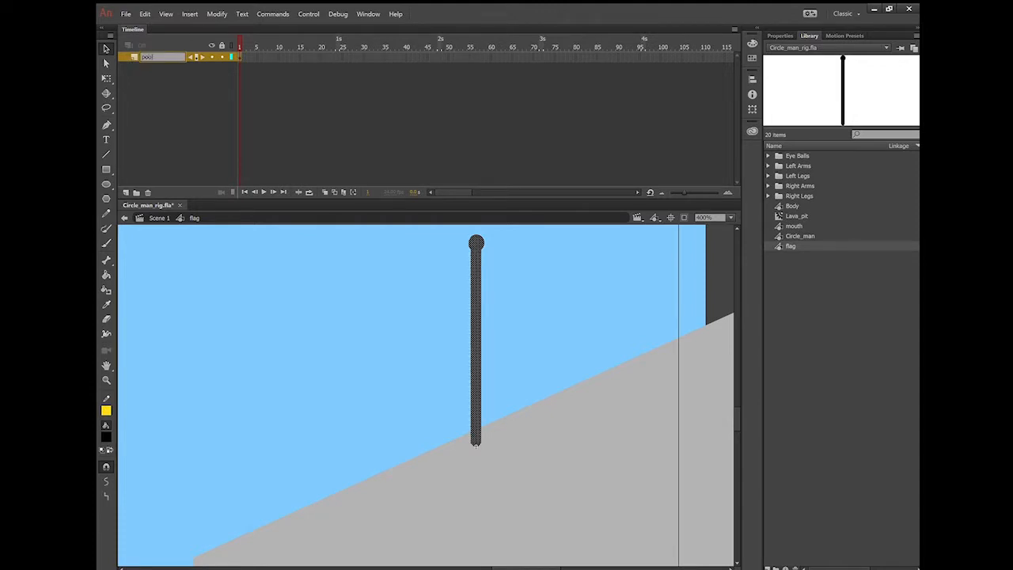
key("Return")
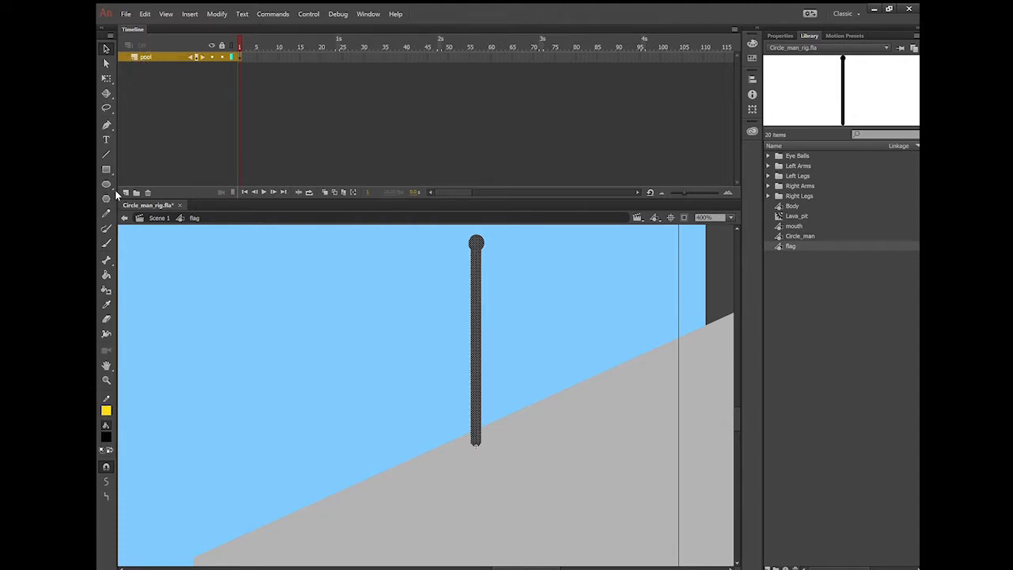
- Add a layer named flag inside the symbol and place it below the pool layer
left_click(126, 193)
double_click(153, 59)
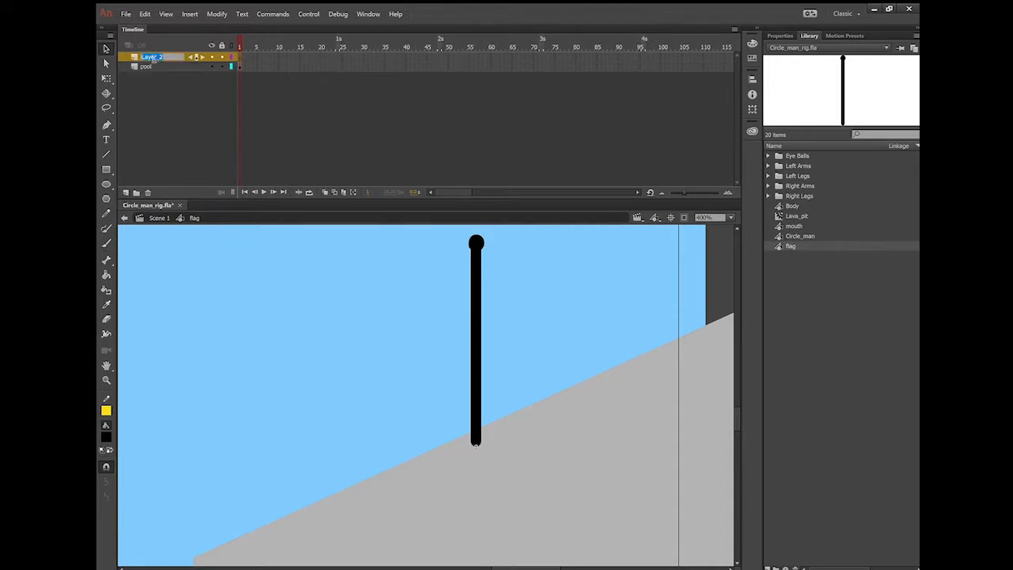
type("flag")
key("Return")
left_click_drag(134, 56, 135, 72)
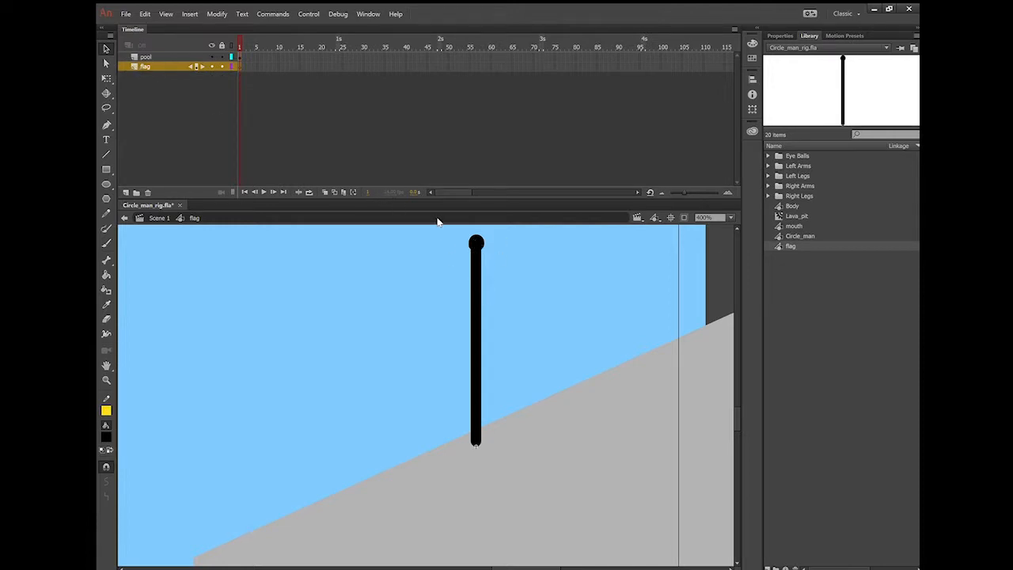
- Insert a keyframe at frame 6 of the pool layer and return to frame 1
left_click(261, 57)
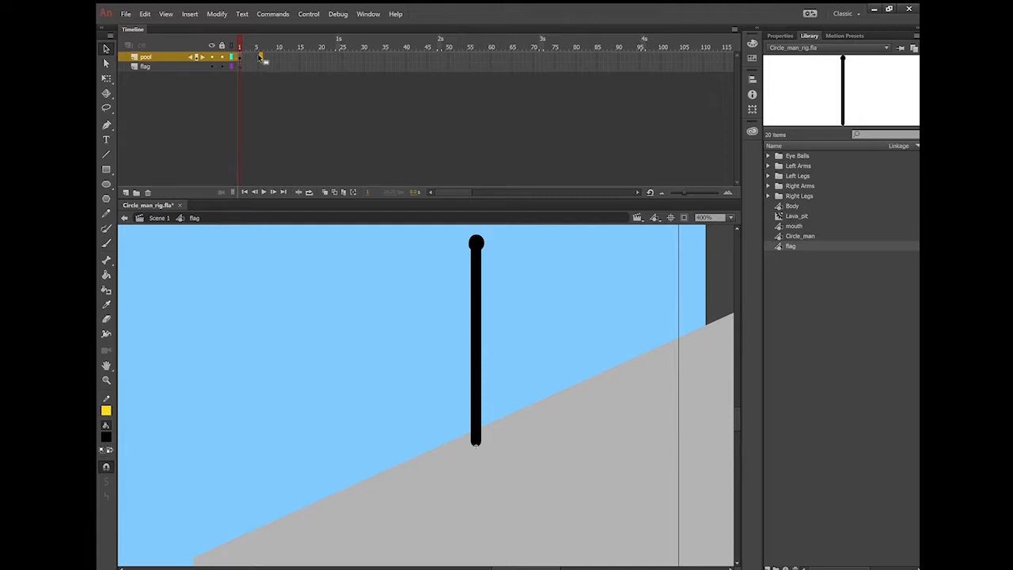
left_click(260, 58)
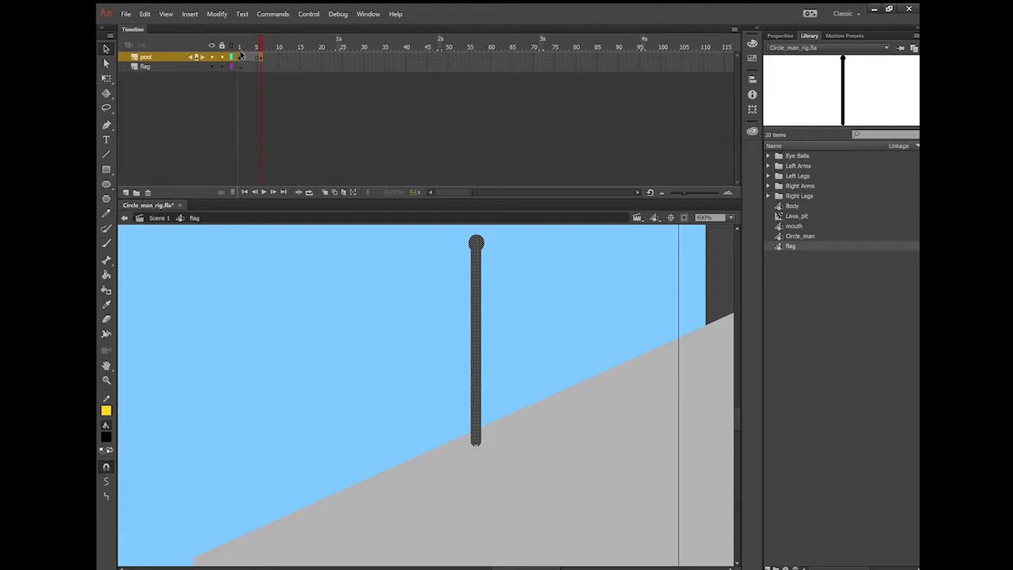
left_click(242, 56)
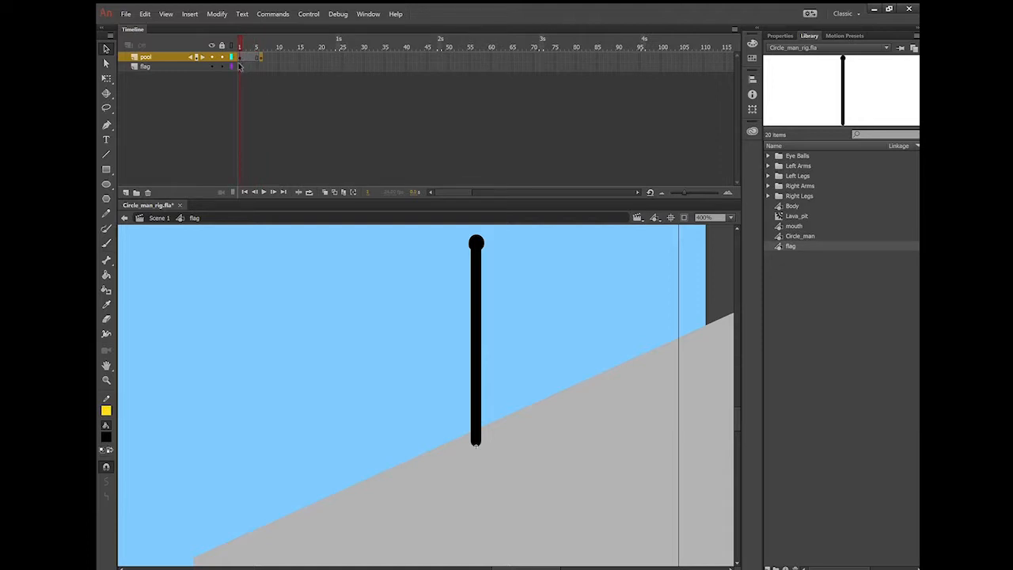
- Set the Brush fill to yellow-green for painting on frame 1 of the flag layer
left_click(240, 67)
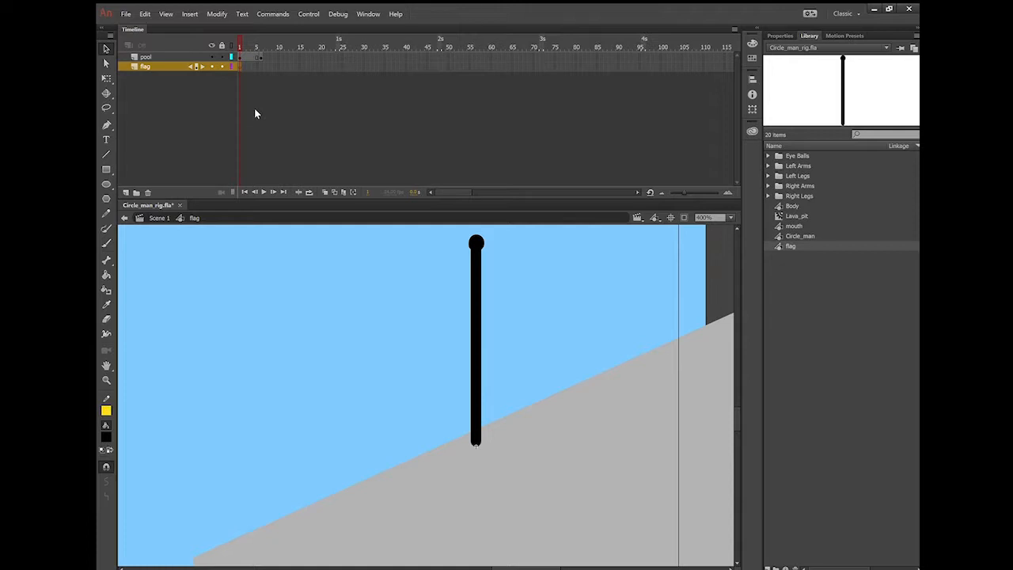
key("b")
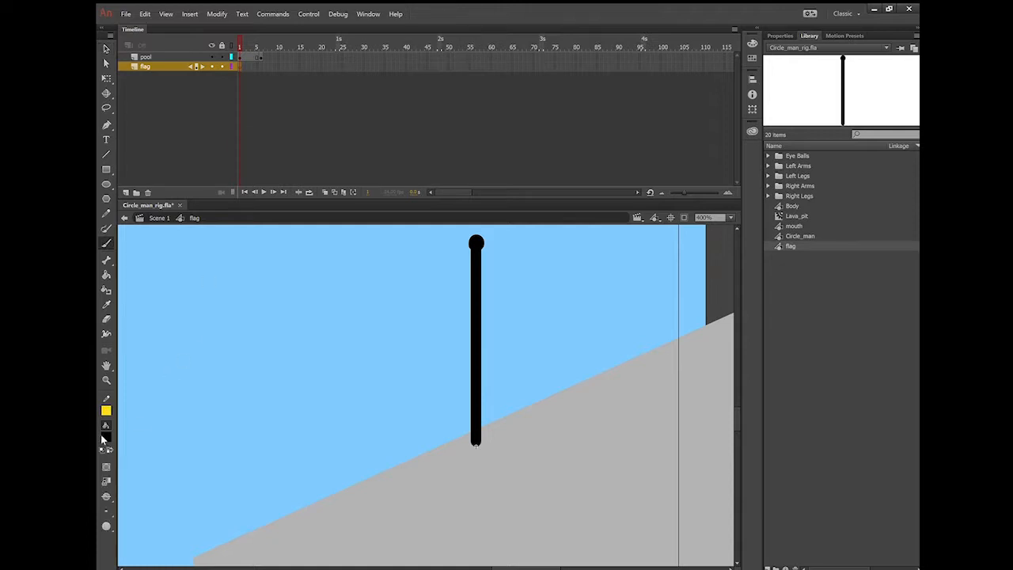
left_click(248, 543)
left_click_drag(472, 262, 478, 256)
key("ctrl+z")
mouse_move(489, 269)
left_mouse_down()
mouse_move(520, 273)
mouse_move(522, 309)
mouse_move(494, 307)
mouse_move(493, 278)
mouse_move(511, 283)
mouse_move(504, 303)
mouse_move(514, 279)
mouse_move(516, 302)
mouse_move(496, 305)
mouse_move(511, 277)
left_mouse_up()
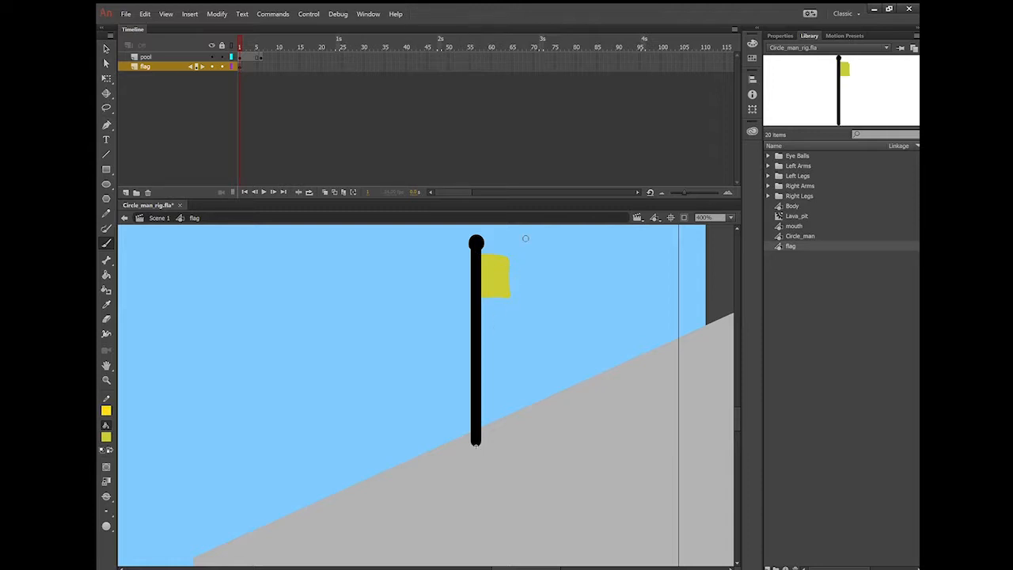
key("ctrl+z")
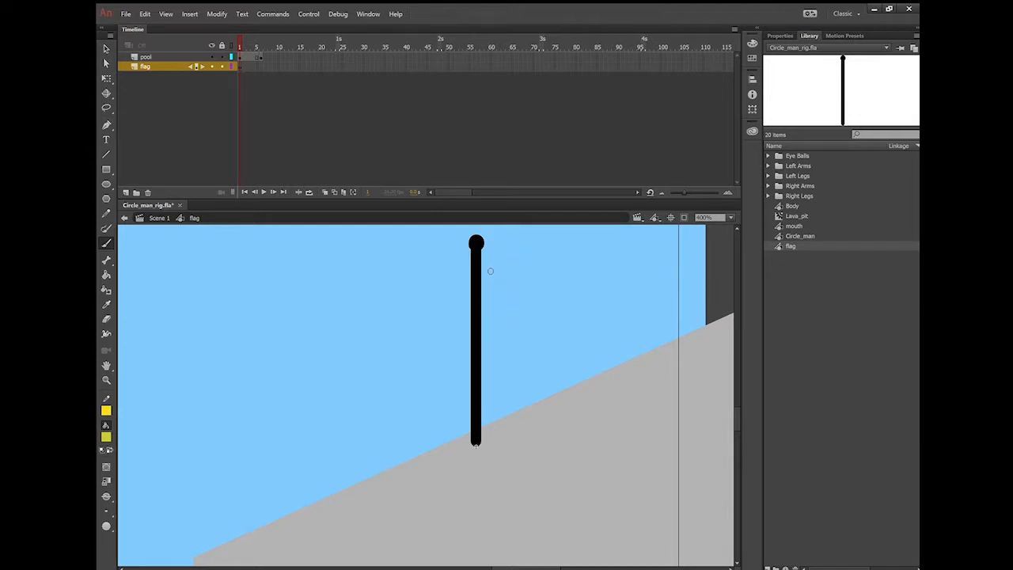
- Paint a wavy yellow-green flag outline attached to the pole just below the knob and fill it with the same colour
left_click_drag(489, 271, 572, 275)
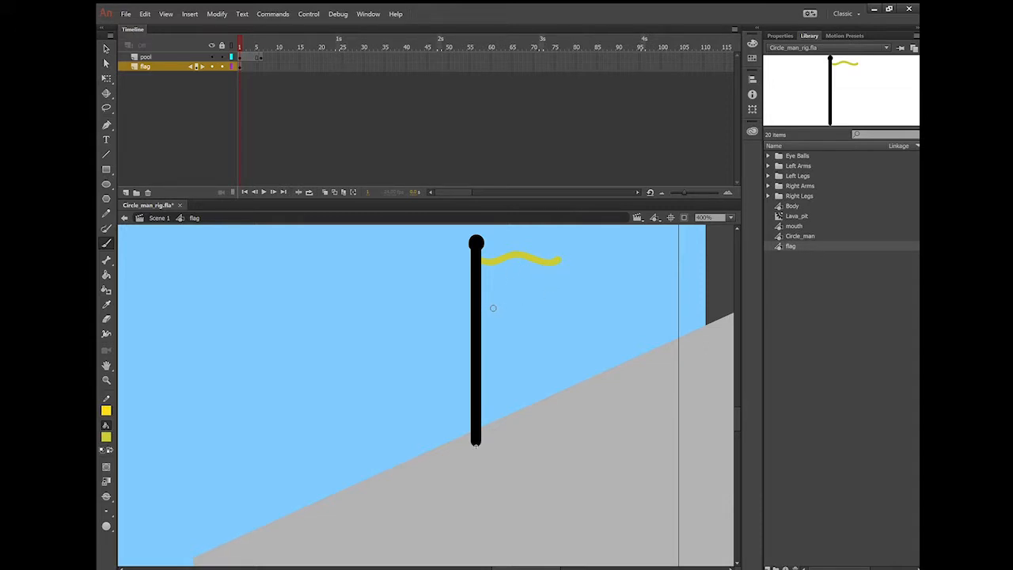
mouse_move(477, 296)
left_mouse_down()
mouse_move(526, 294)
mouse_move(563, 315)
mouse_move(575, 294)
mouse_move(574, 307)
left_mouse_up()
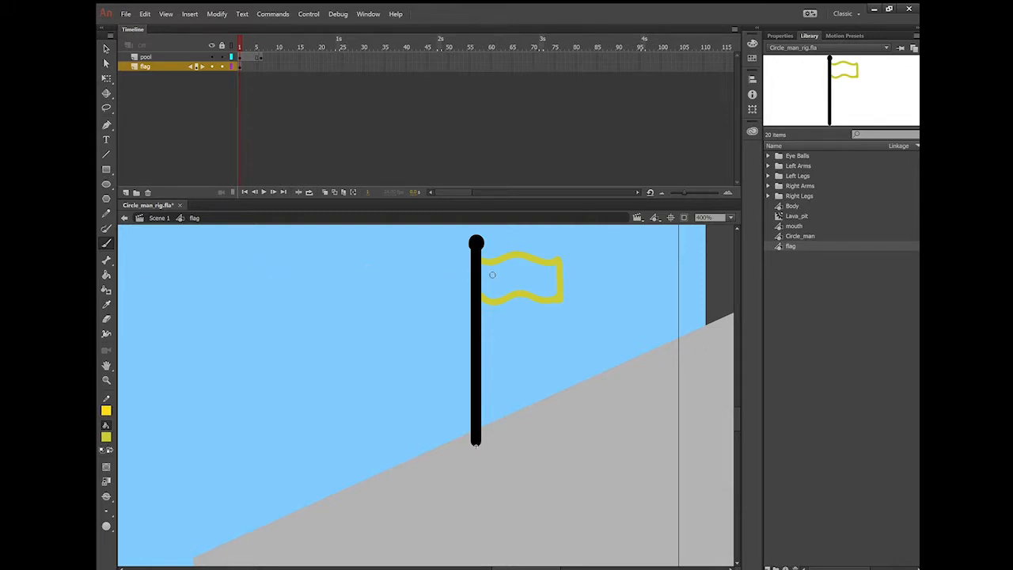
mouse_move(491, 274)
left_mouse_down()
mouse_move(494, 305)
mouse_move(495, 282)
left_mouse_up()
key("ctrl+z")
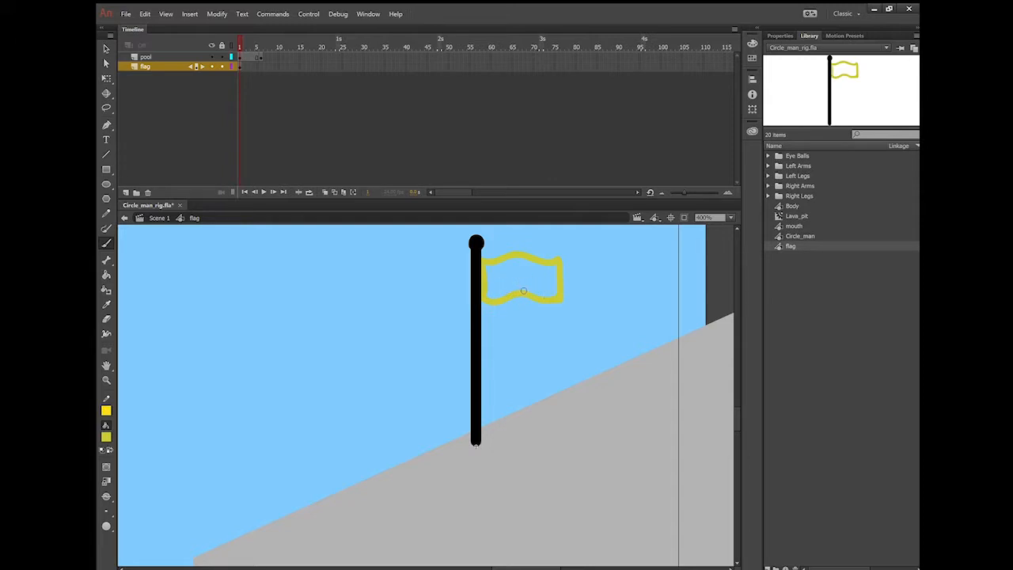
left_click(106, 275)
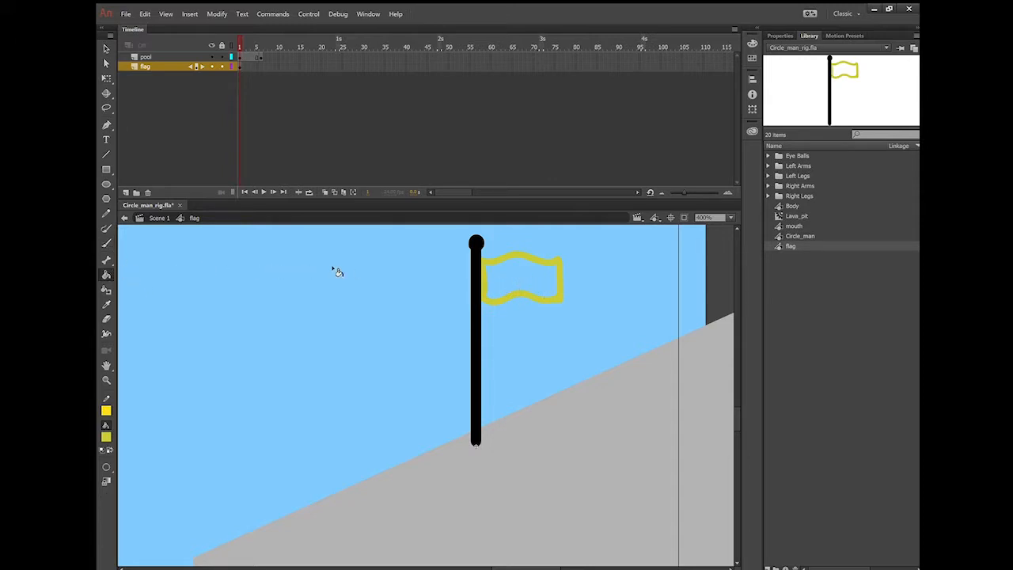
left_click(515, 277)
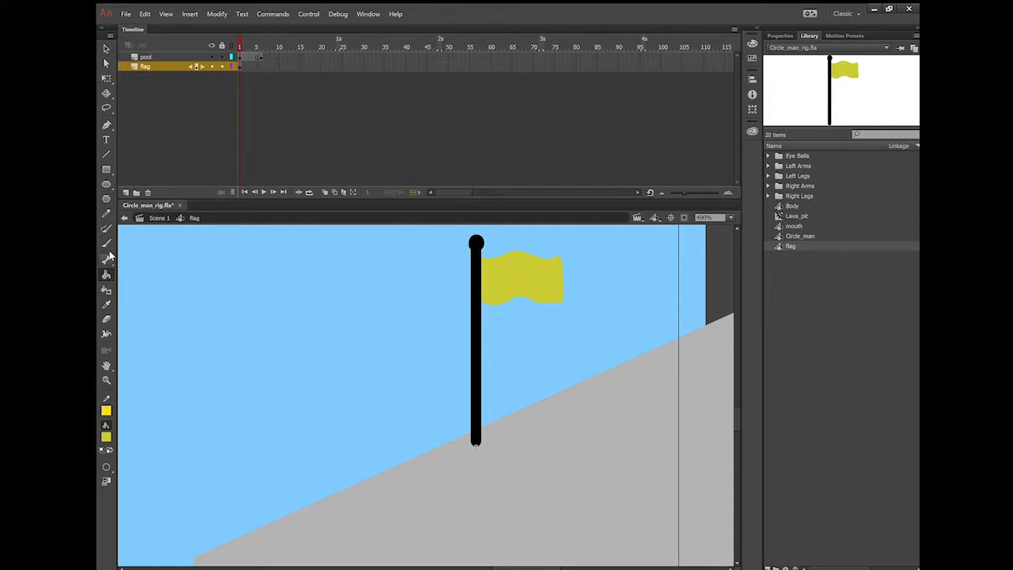
- Add a blank keyframe at frame 2 of the flag layer and turn on onion skinning for painting the next flag pose
left_click(106, 228)
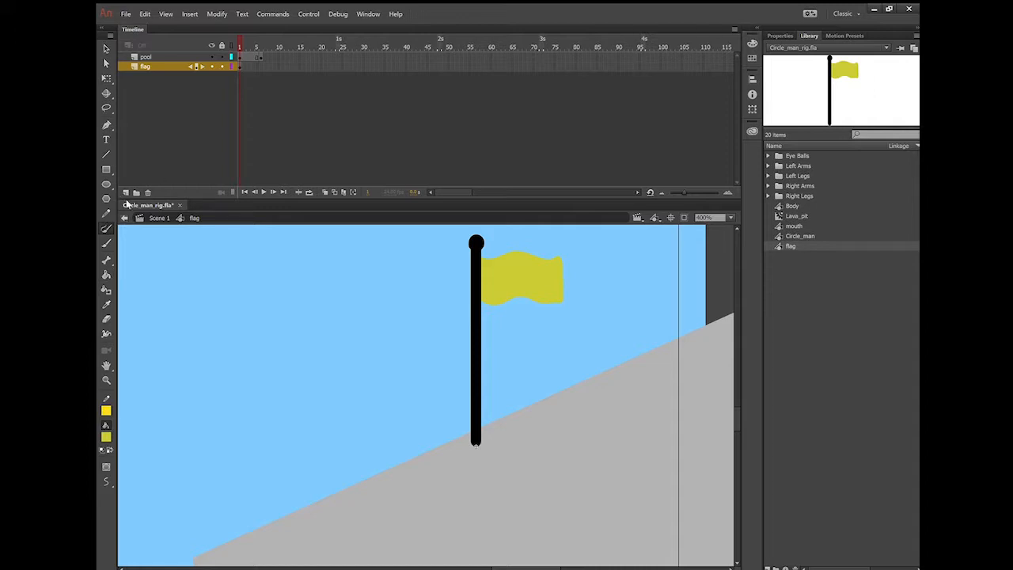
key(".")
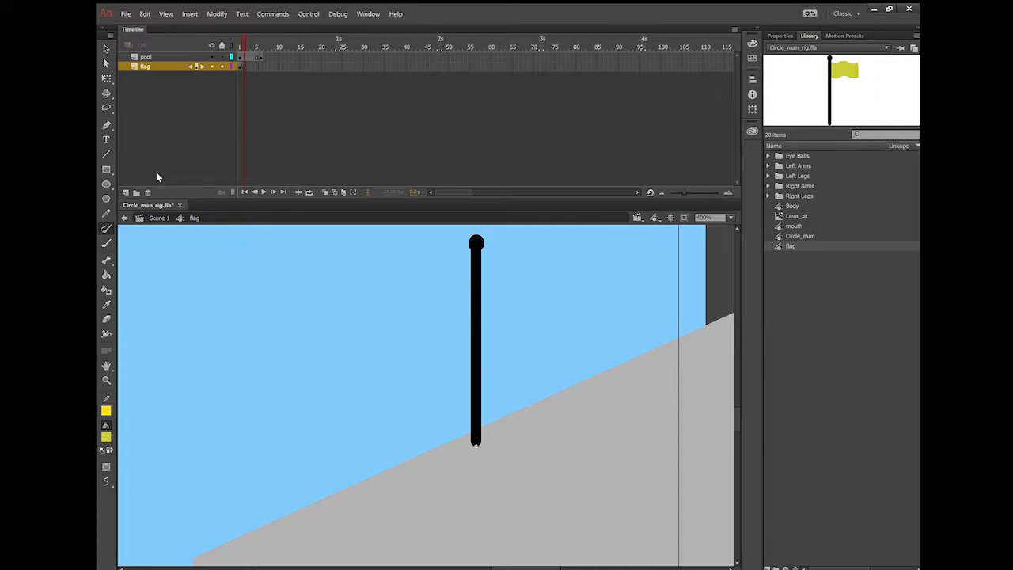
left_click(323, 192)
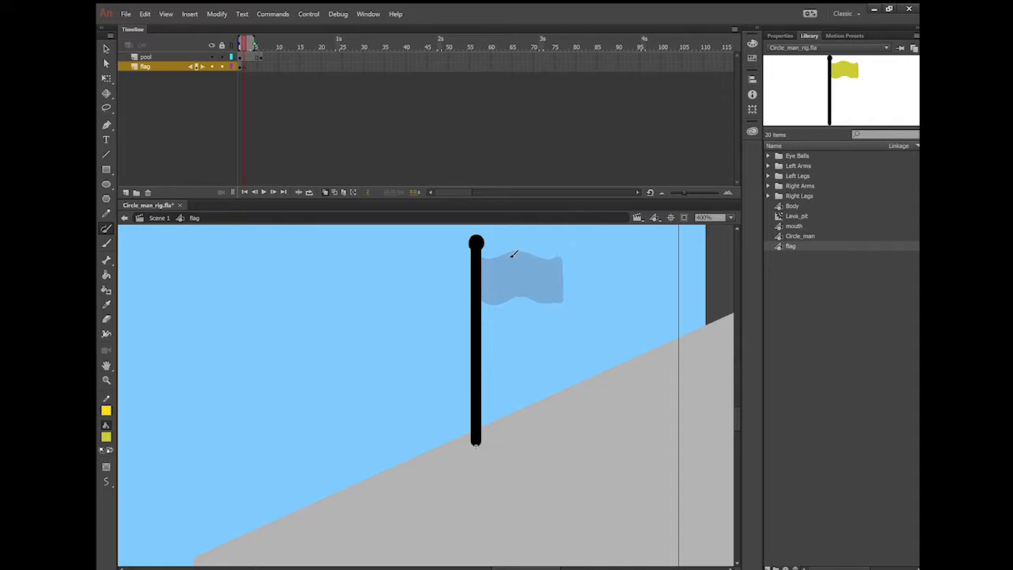
- Paint the wavy yellow-green flag outline on frame 2 with the Brush, shifting the wave slightly from the onion-skinned frame 1 pose
key("b")
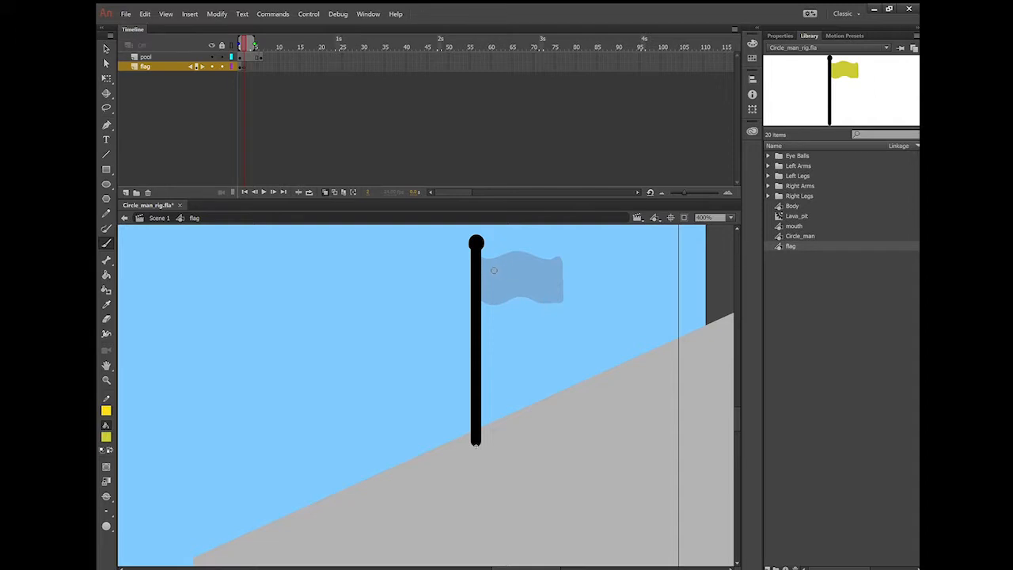
mouse_move(478, 257)
left_mouse_down()
mouse_move(511, 275)
mouse_move(571, 273)
left_mouse_up()
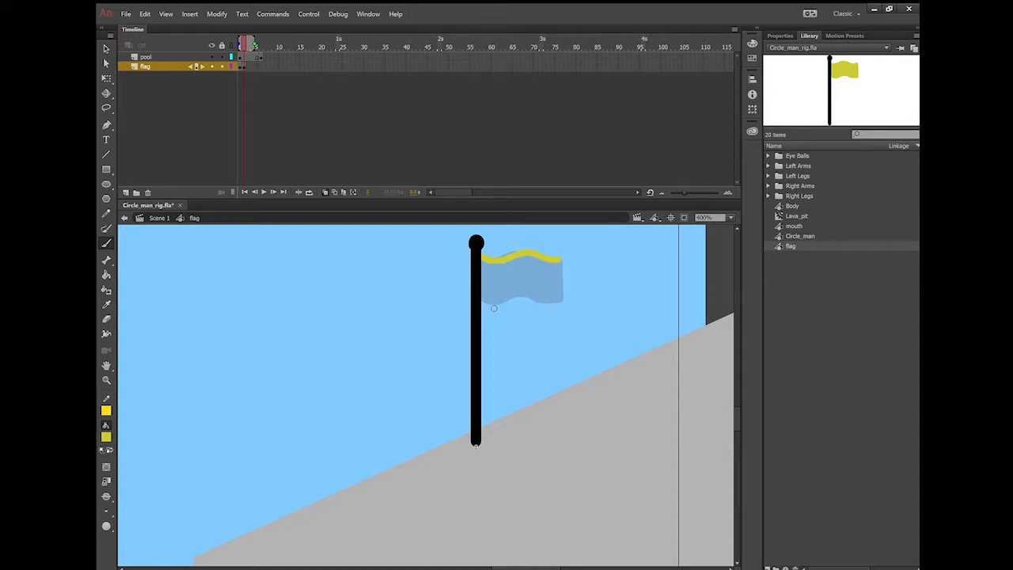
left_click(496, 309)
mouse_move(495, 309)
left_mouse_down()
mouse_move(571, 314)
mouse_move(572, 276)
mouse_move(572, 308)
mouse_move(558, 294)
left_mouse_up()
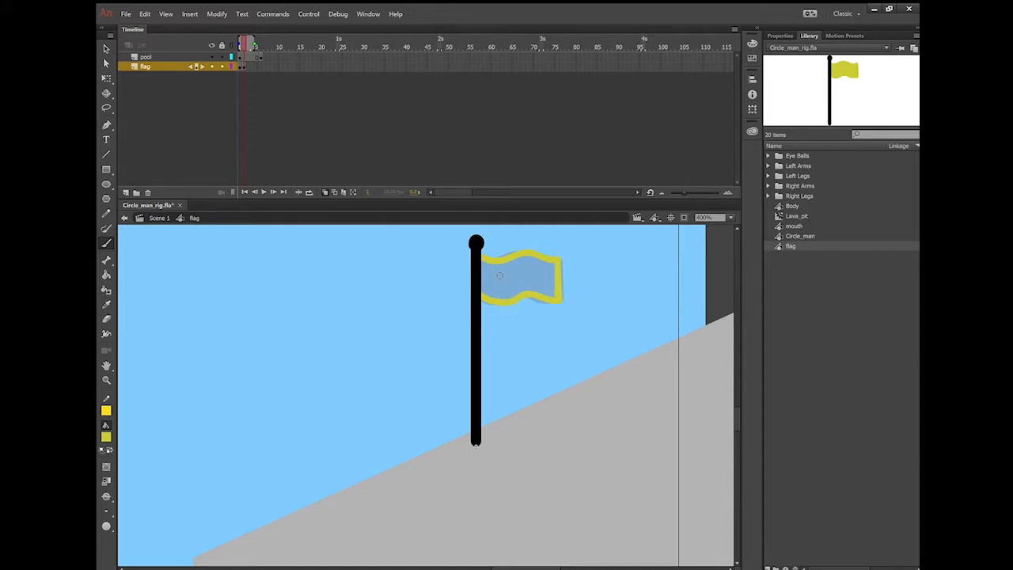
left_click_drag(480, 259, 498, 304)
- Insert a blank keyframe at frame 3 of the flag layer and paint a closed flag outline whose middle dips and outer end rises
left_click(247, 66)
key("F7")
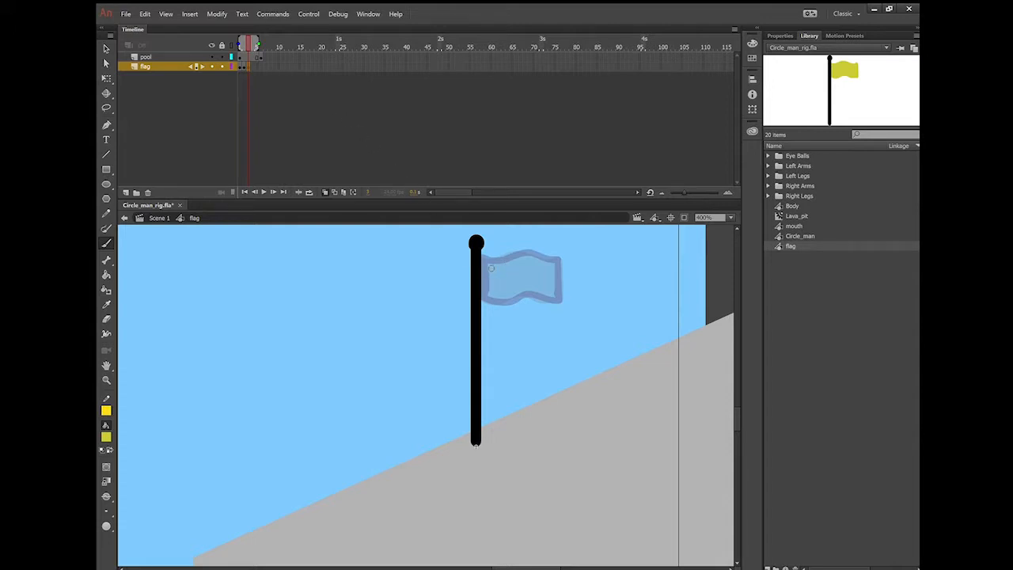
left_click_drag(491, 269, 572, 267)
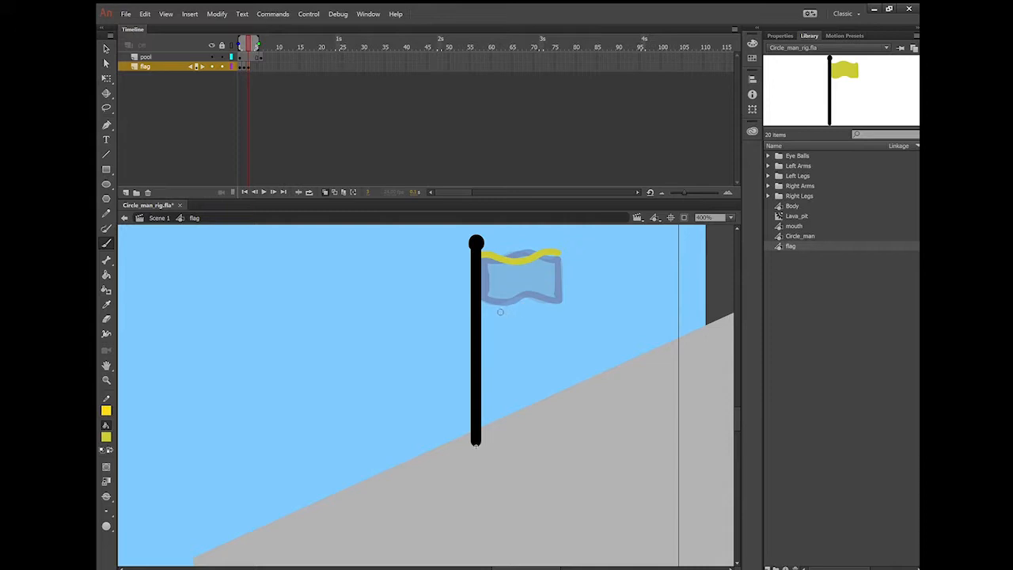
left_click_drag(481, 298, 494, 305)
key("ctrl+z")
mouse_move(479, 302)
left_mouse_down()
mouse_move(551, 323)
mouse_move(562, 293)
left_mouse_up()
key("ctrl+z")
left_click(484, 291)
mouse_move(492, 315)
left_mouse_down()
mouse_move(574, 310)
mouse_move(568, 267)
left_mouse_up()
left_click_drag(499, 275, 497, 294)
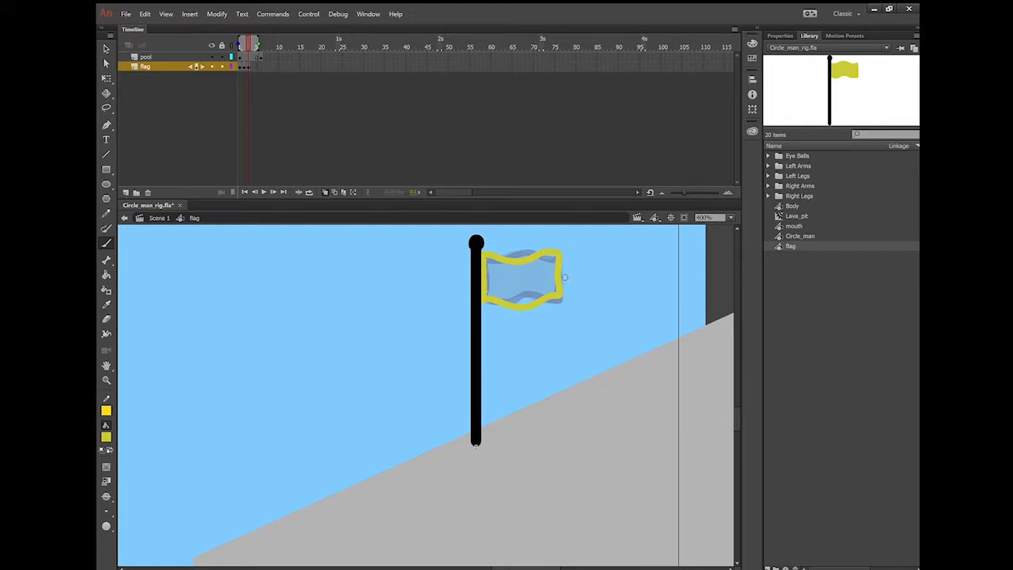
- Add a blank keyframe at frame 4 of the flag layer and paint the flag outline with its wave moved farther from the pole
left_click(251, 67)
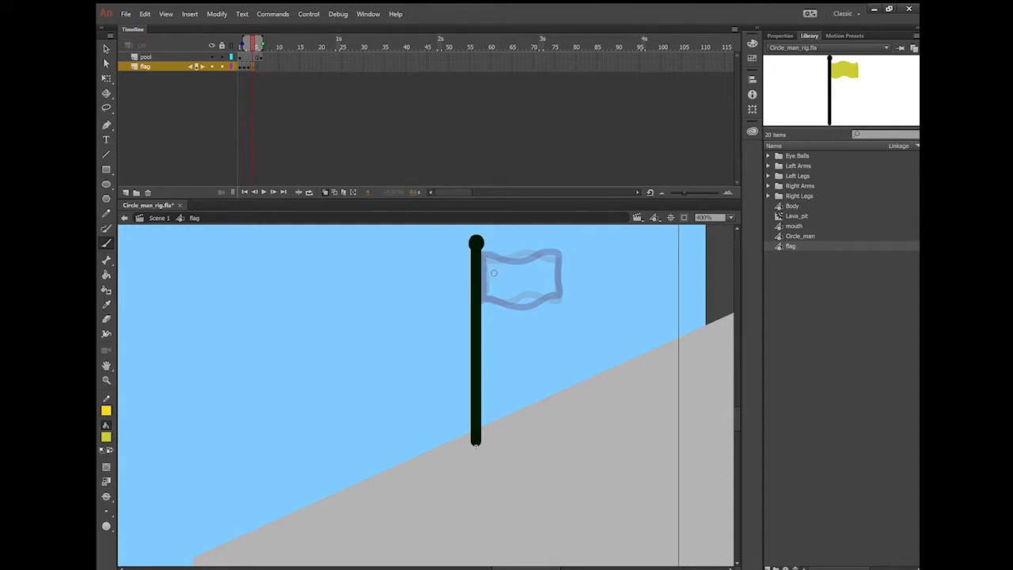
left_click_drag(493, 273, 569, 266)
mouse_move(476, 310)
left_mouse_down()
mouse_move(494, 301)
mouse_move(512, 316)
mouse_move(560, 320)
mouse_move(572, 280)
mouse_move(571, 305)
left_mouse_up()
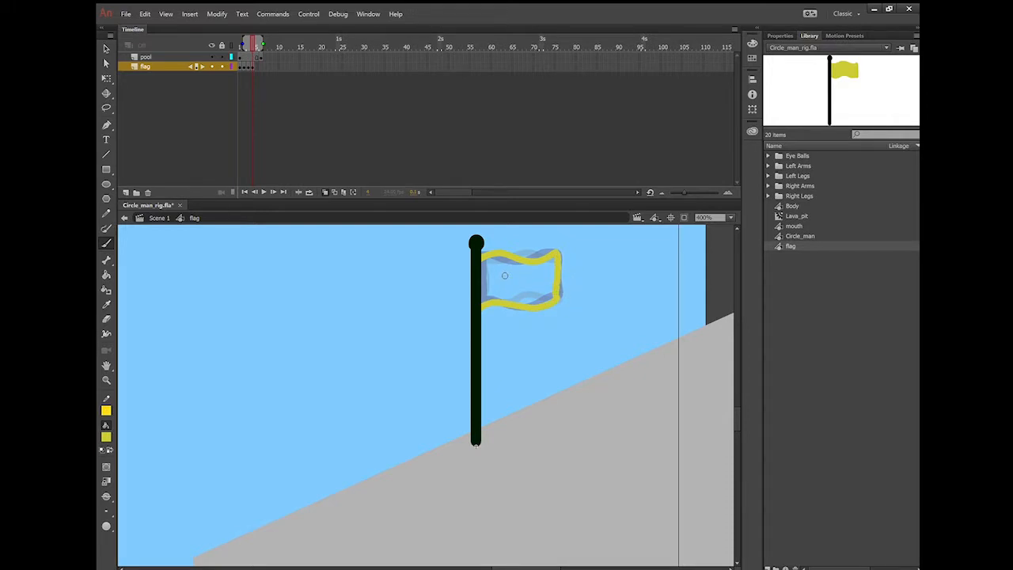
left_click_drag(498, 272, 498, 313)
left_click_drag(498, 275, 497, 311)
- Insert a blank keyframe at frame 5 of the flag layer and paint the upper flag edge with its crest in the middle
left_click(257, 67)
key("F7")
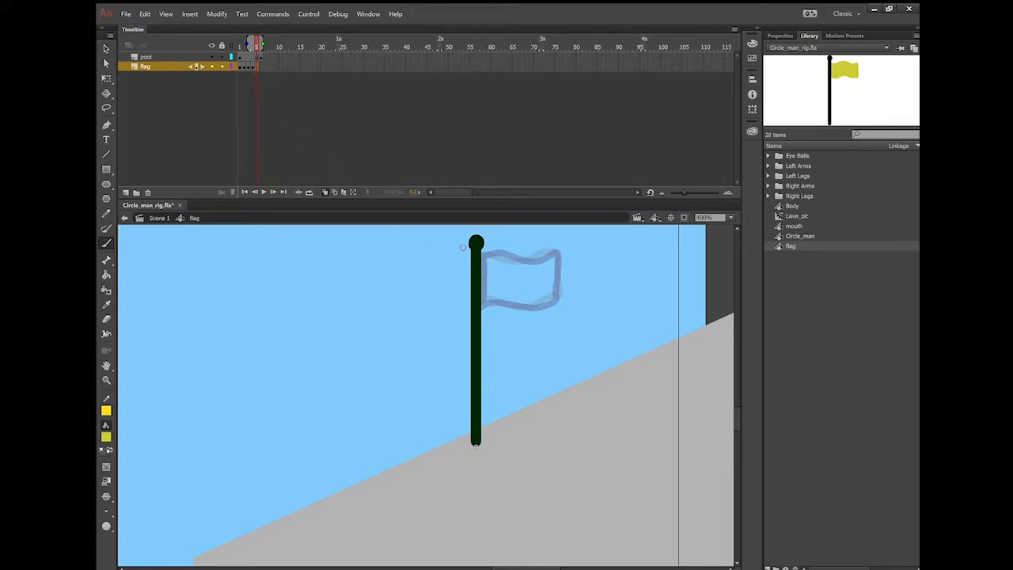
left_click(333, 191)
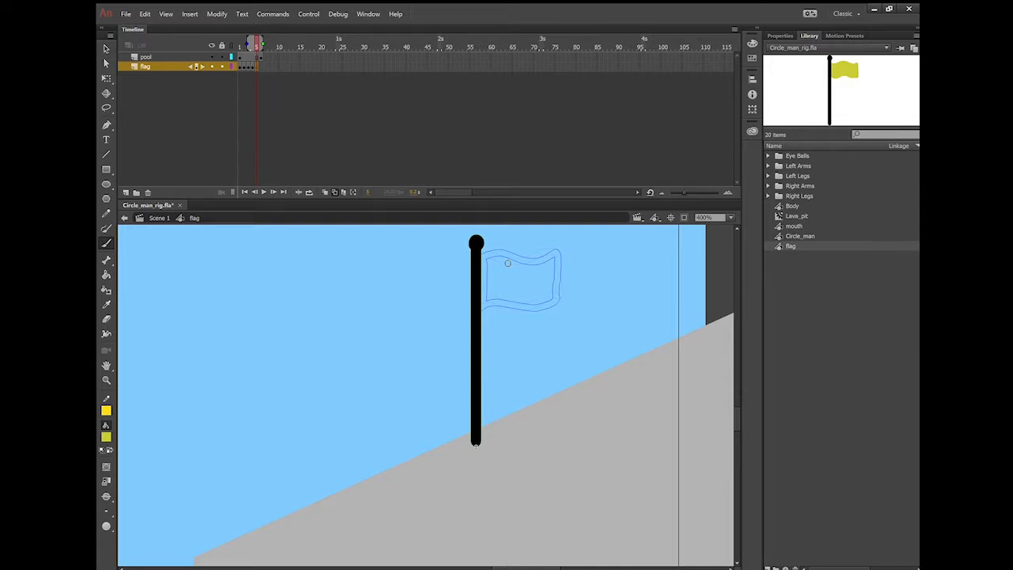
left_click(324, 192)
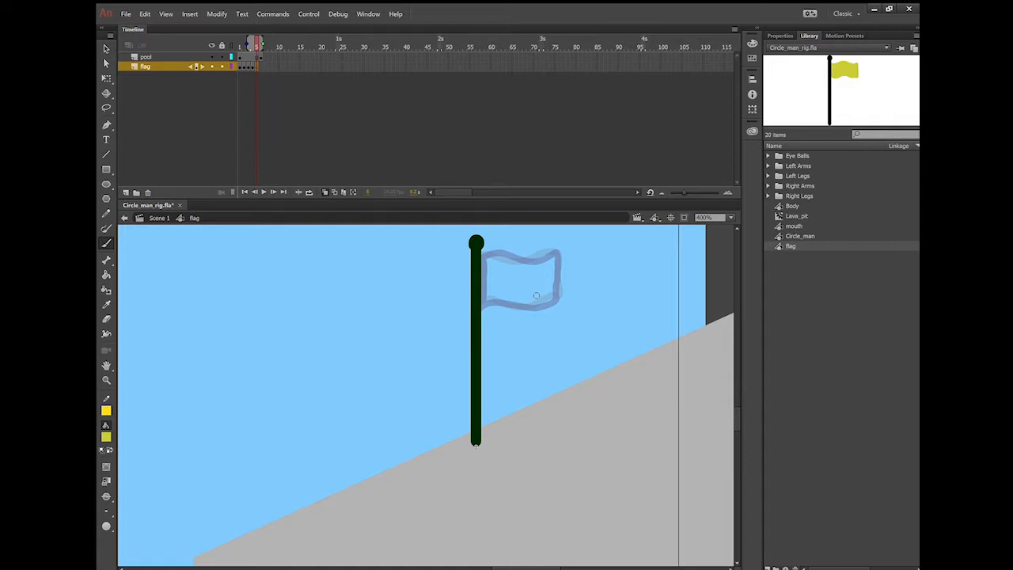
left_click_drag(477, 262, 490, 257)
key("ctrl+z")
left_click_drag(490, 271, 573, 273)
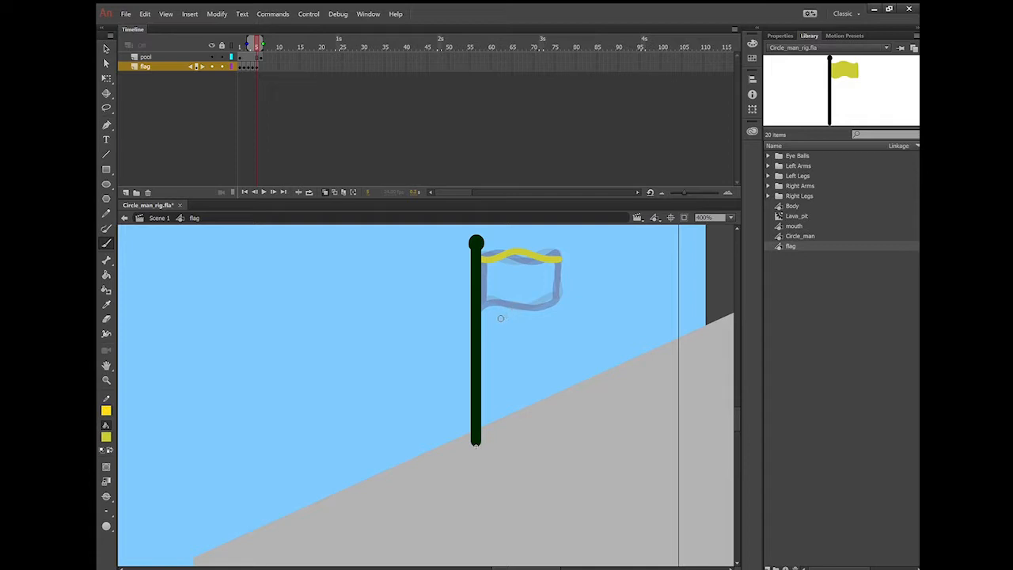
- Paint the wavy lower edge and both side edges to close the flag outline on frame 5
left_click_drag(490, 315, 496, 304)
key("ctrl+z")
left_click_drag(491, 317, 569, 320)
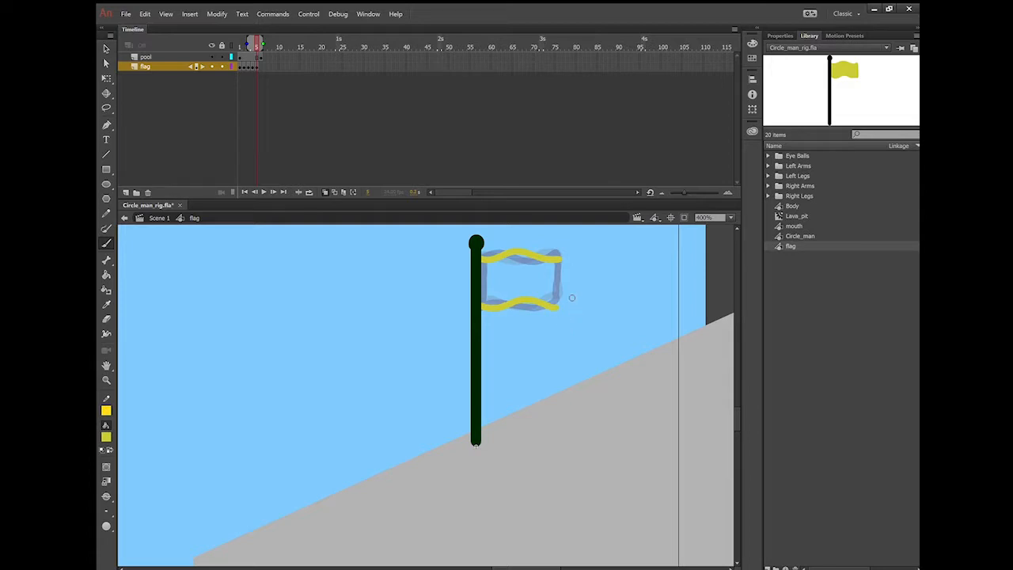
left_click_drag(573, 275, 570, 313)
left_click_drag(497, 266, 496, 316)
- Compare the frame 1 flag pose with the onion-skinned frame 5 pose to check the loop
left_click(259, 67)
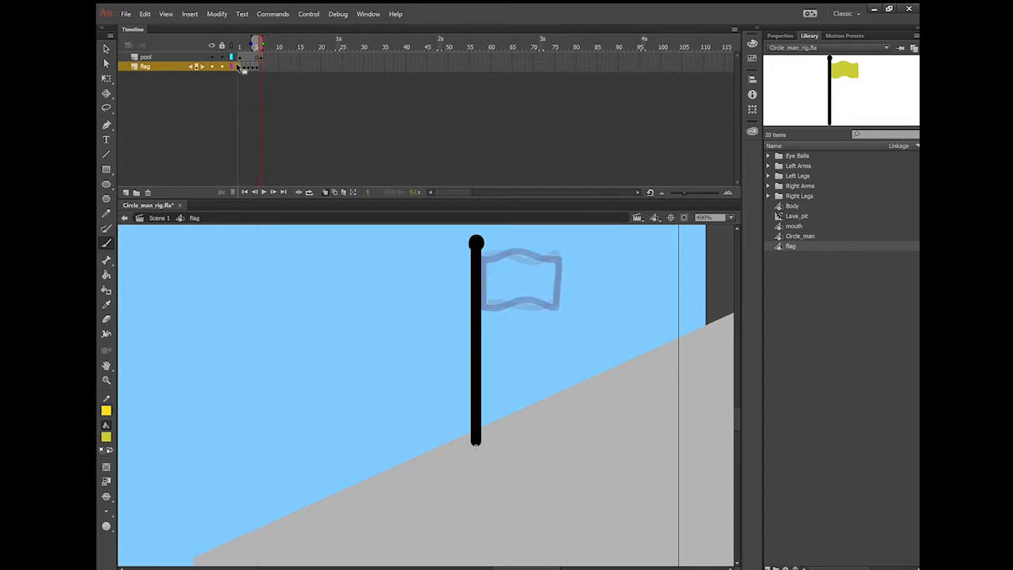
left_click(242, 67)
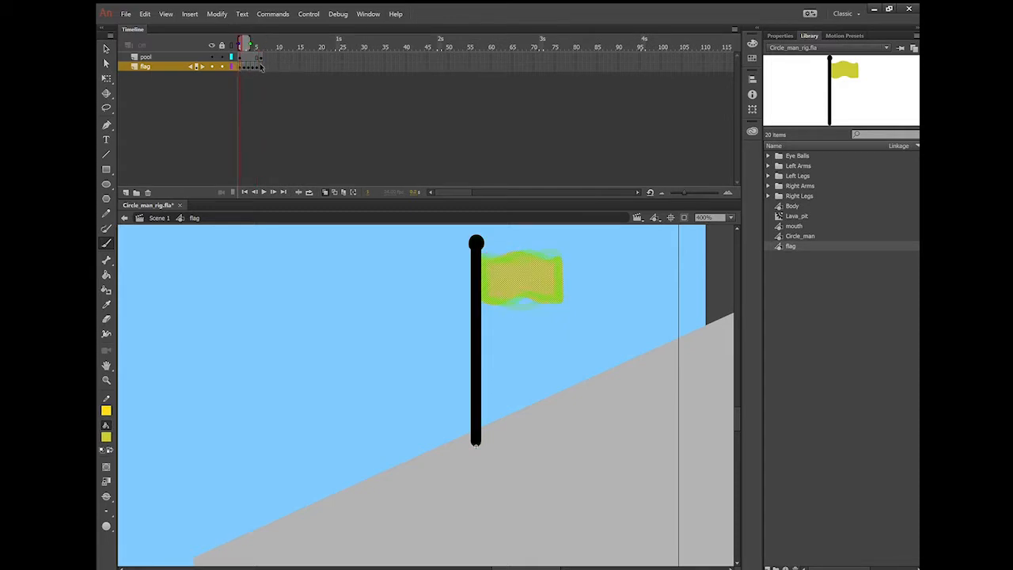
left_click(260, 67)
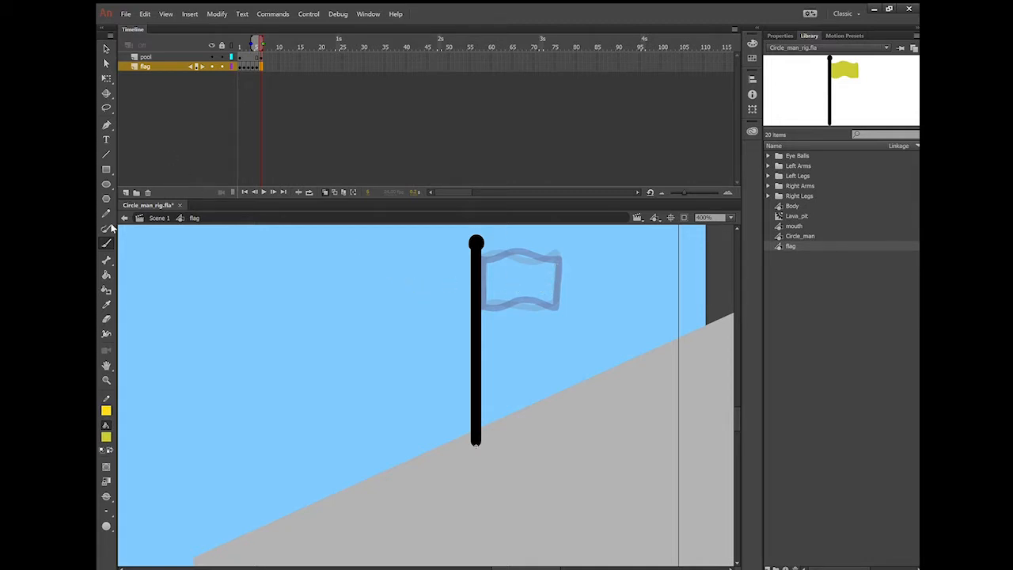
- Turn off onion skinning and fill the flag outlines on frames 2 to 5 with yellow-green using the Paint Bucket
left_click(105, 274)
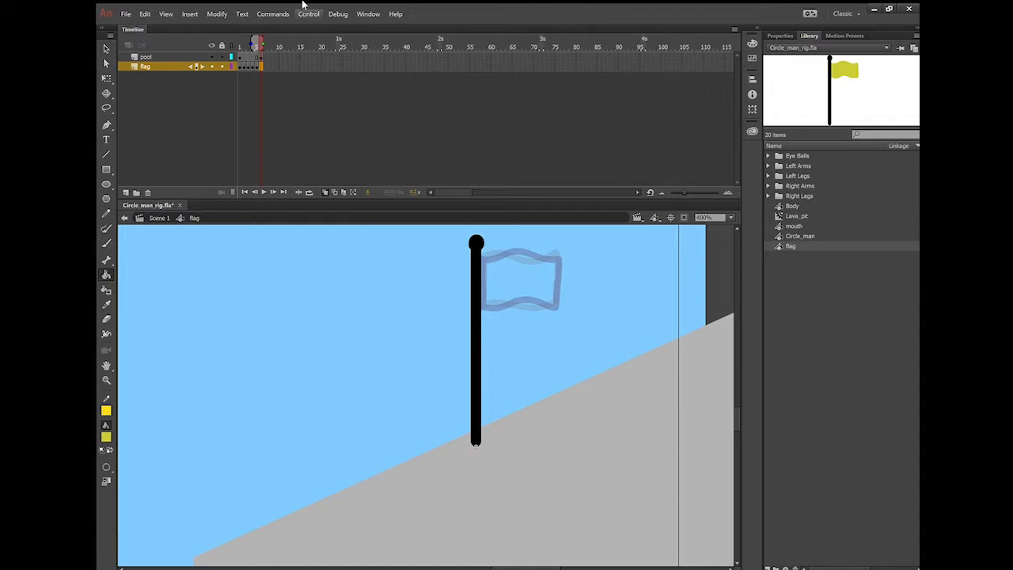
left_click(244, 67)
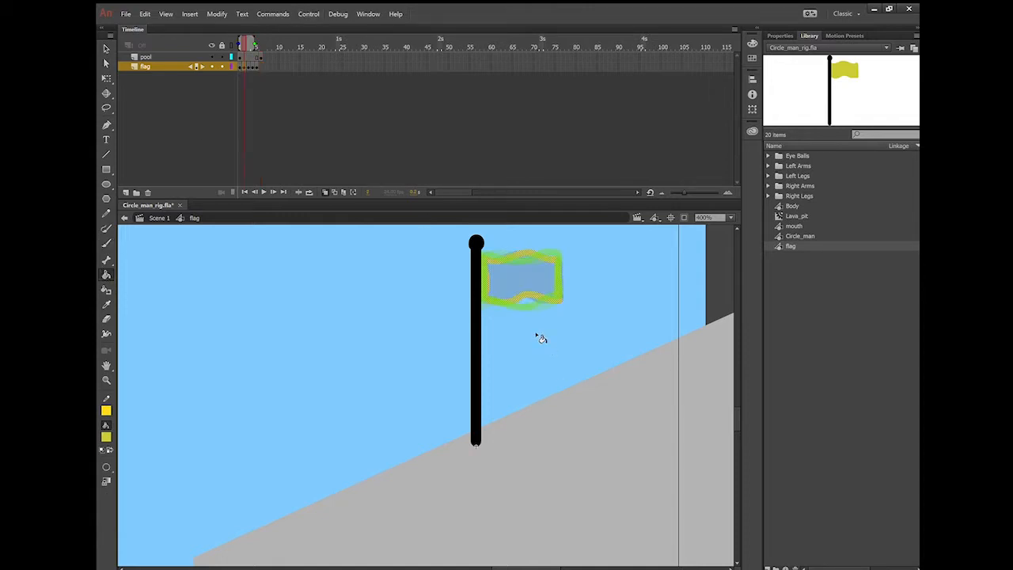
left_click(324, 193)
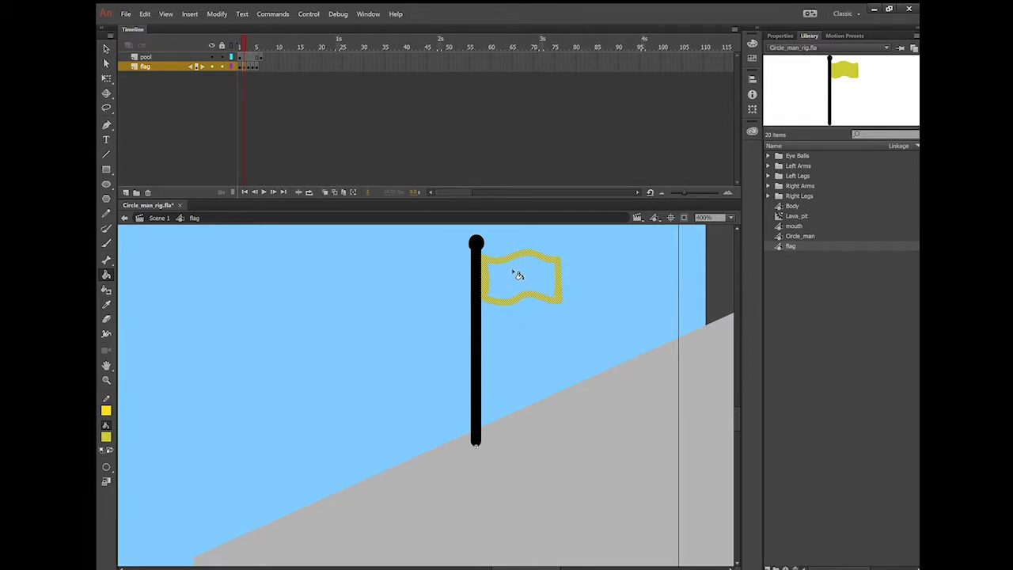
left_click(247, 66)
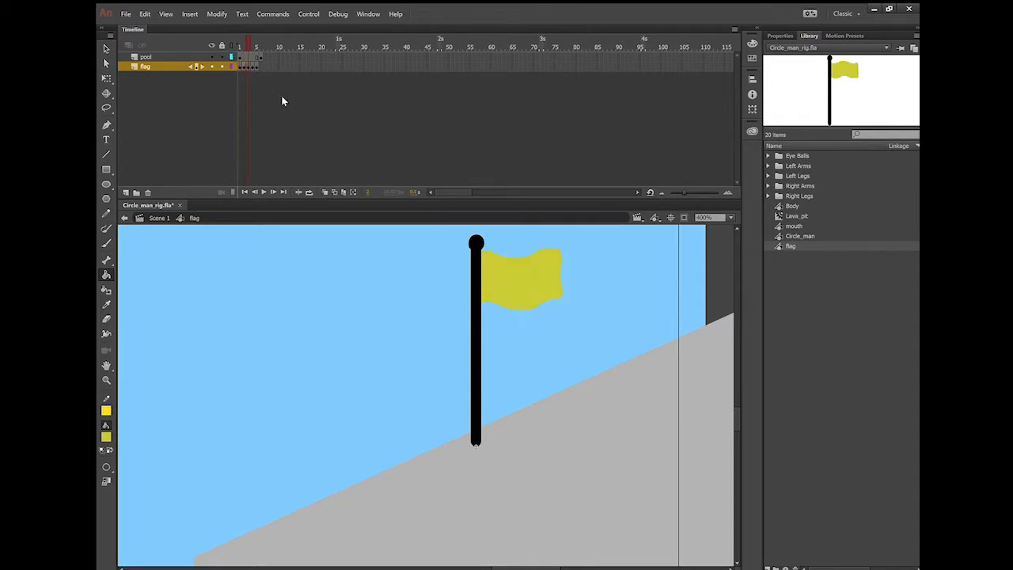
key("period")
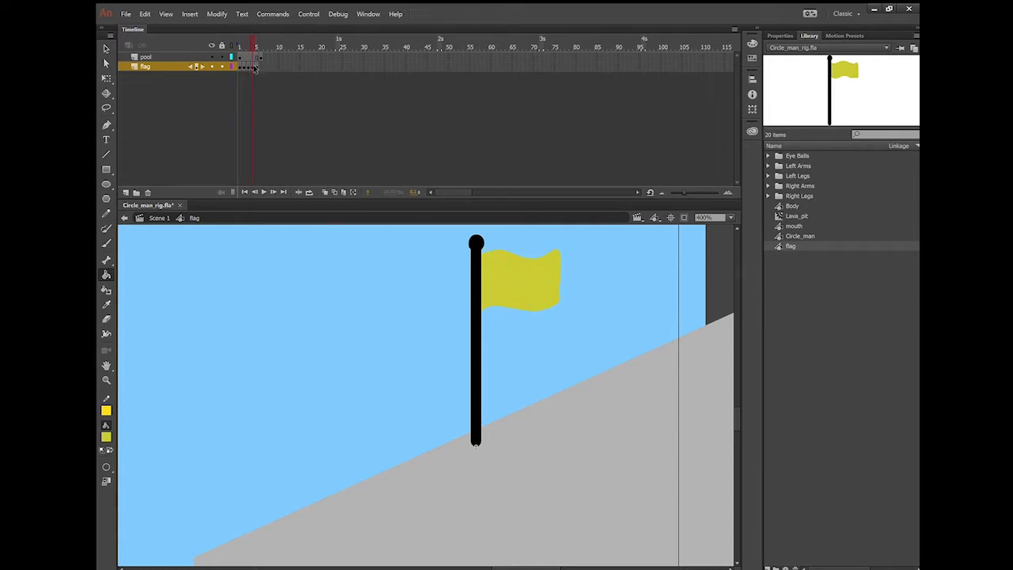
key("period")
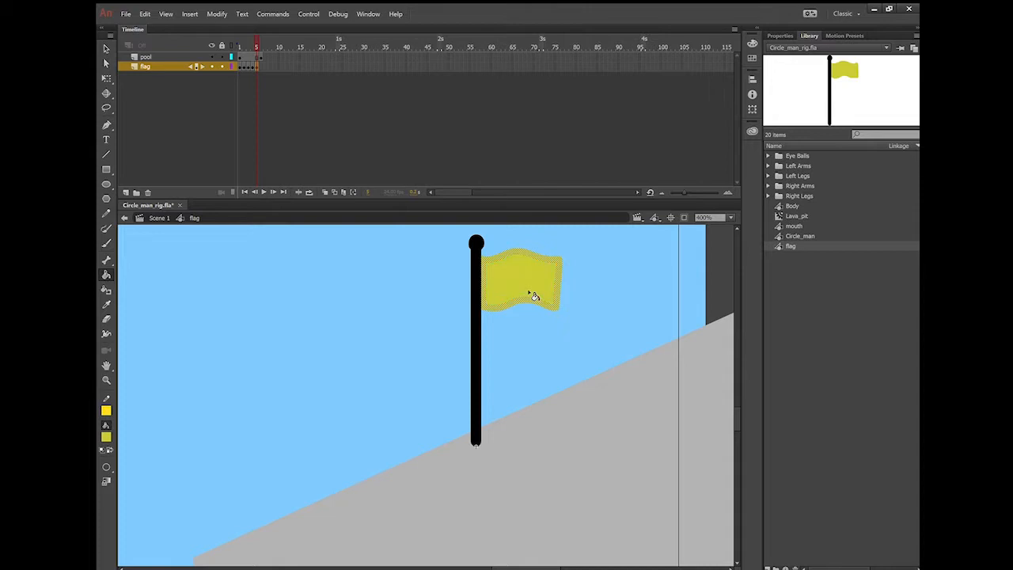
- Delete the pole artwork from frame 6 of the pool layer
left_click(104, 49)
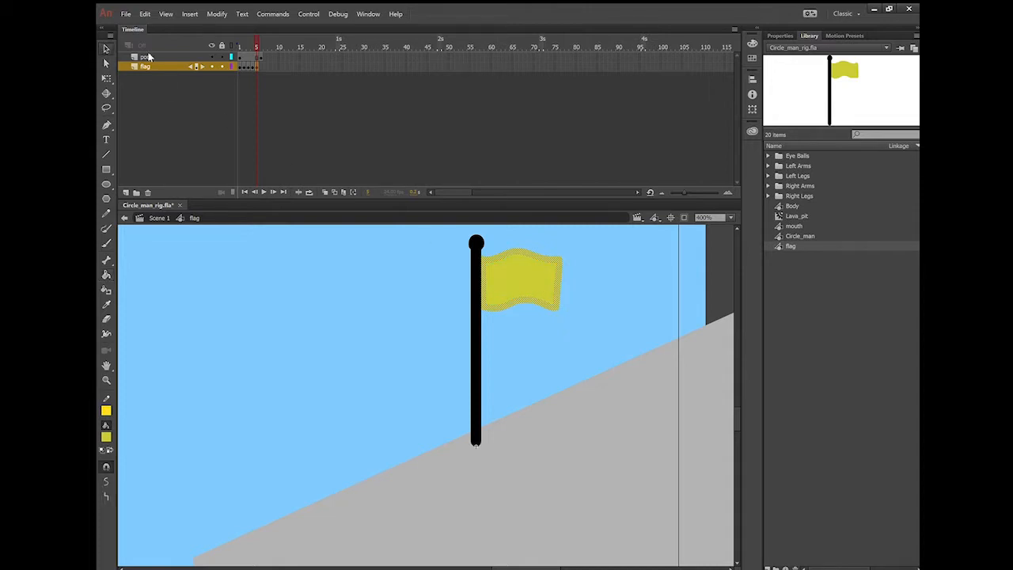
left_click(258, 57)
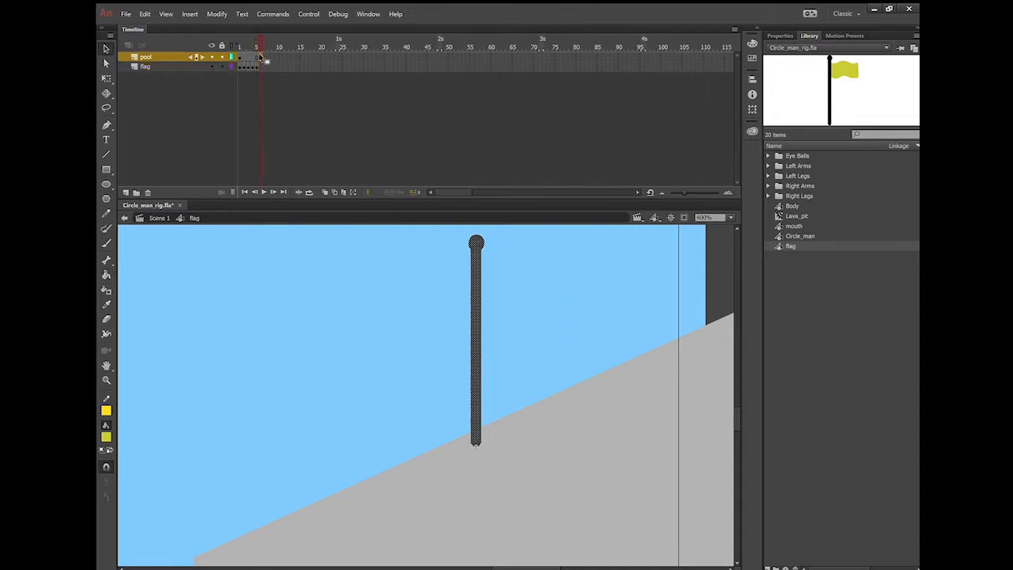
key("Delete")
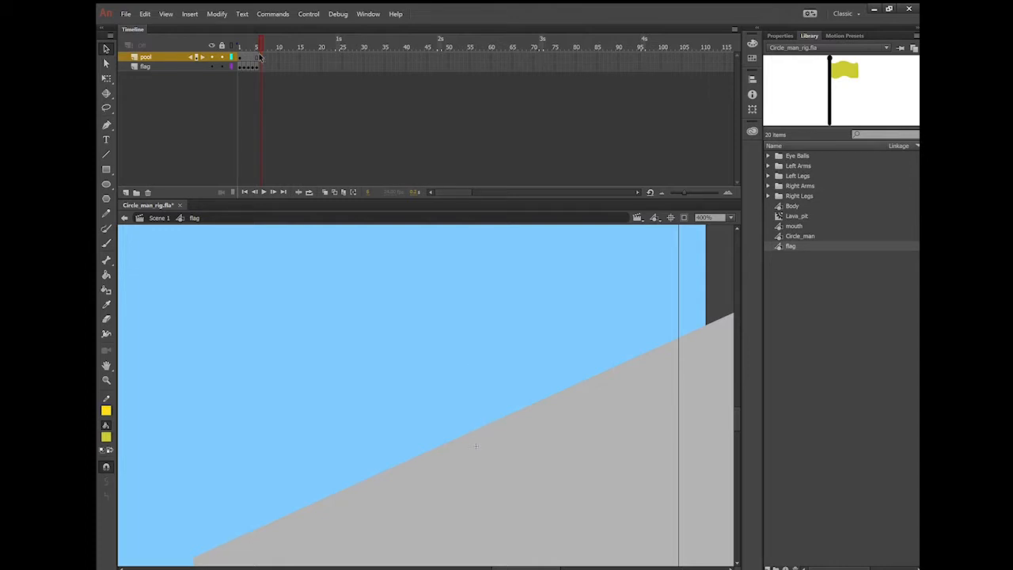
- Turn on looping for frames 1 to 5 and play the waving flag animation
left_click(308, 192)
key("Return")
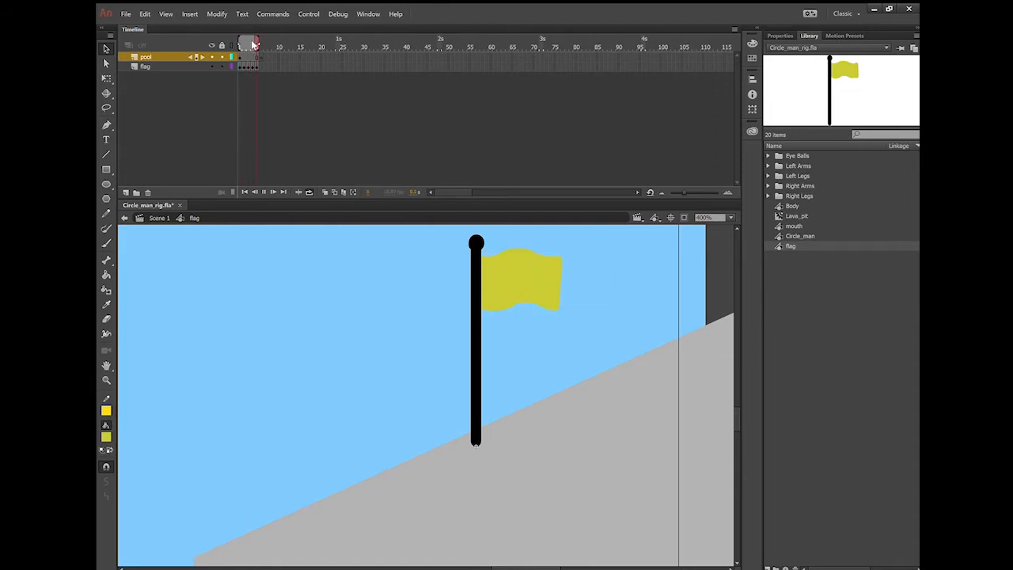
left_click_drag(253, 44, 244, 45)
left_click(254, 67)
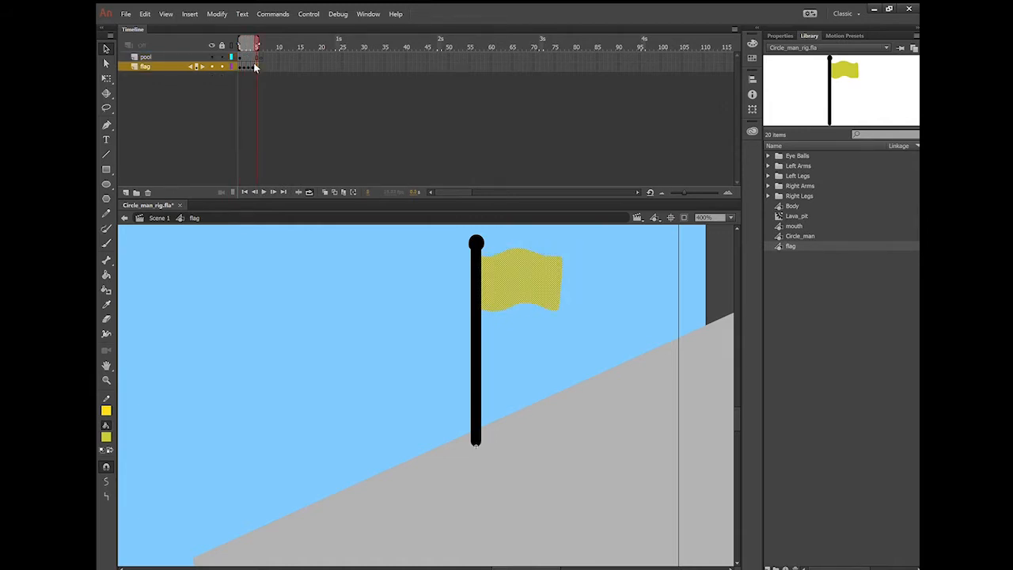
- Extend the pole on the pool layer to frame 10
left_click(254, 57)
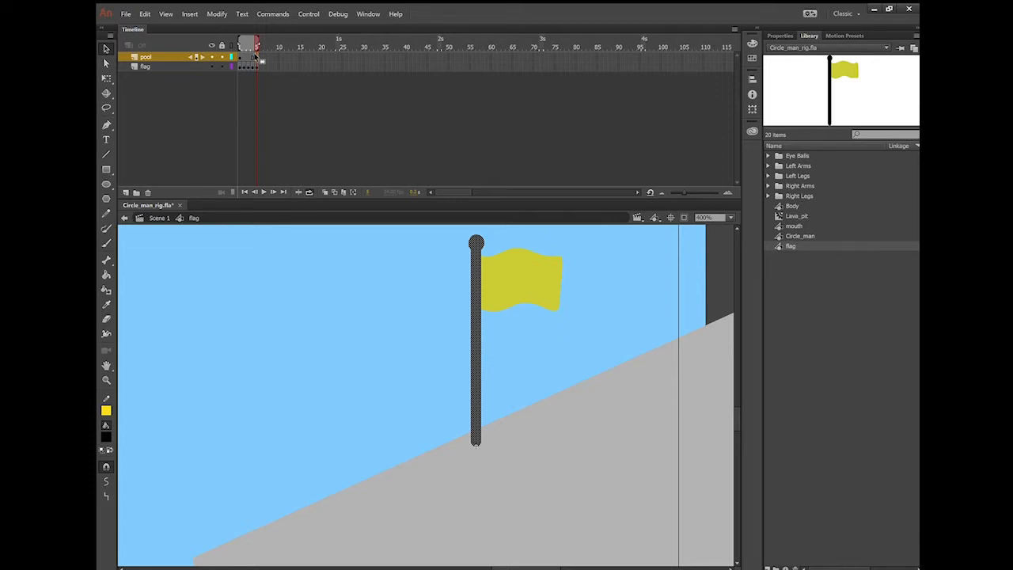
left_click_drag(255, 54, 276, 56)
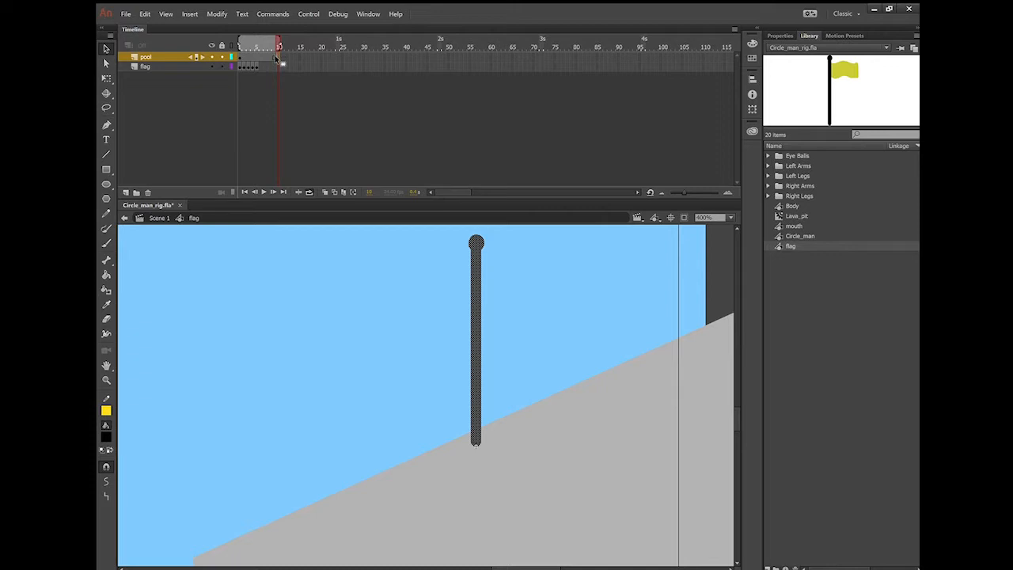
left_click(269, 44)
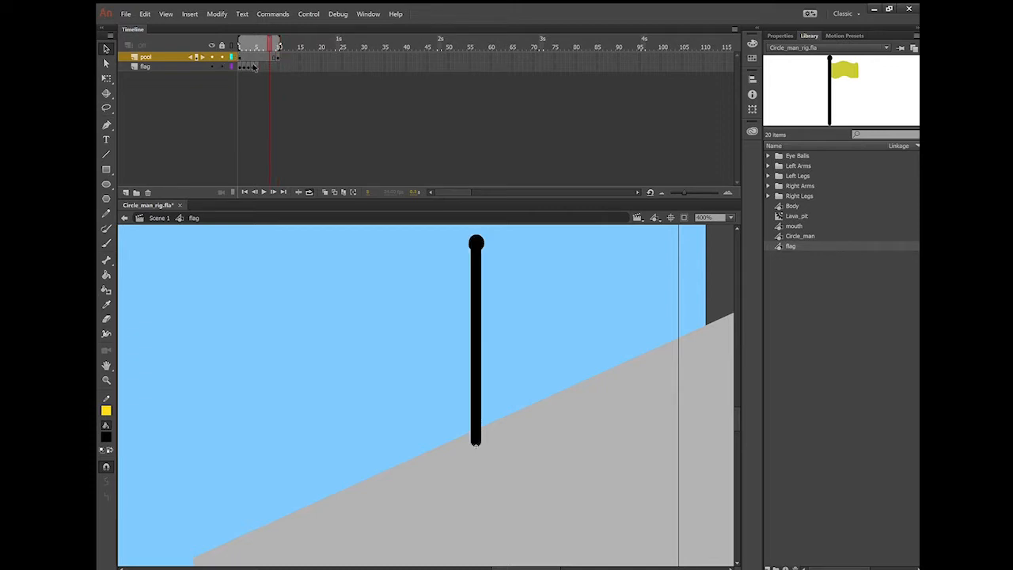
- Spread out the flag layer's keyframes by moving the second to fifth poses to frames 4, 6, 8 and 10
left_click(255, 66)
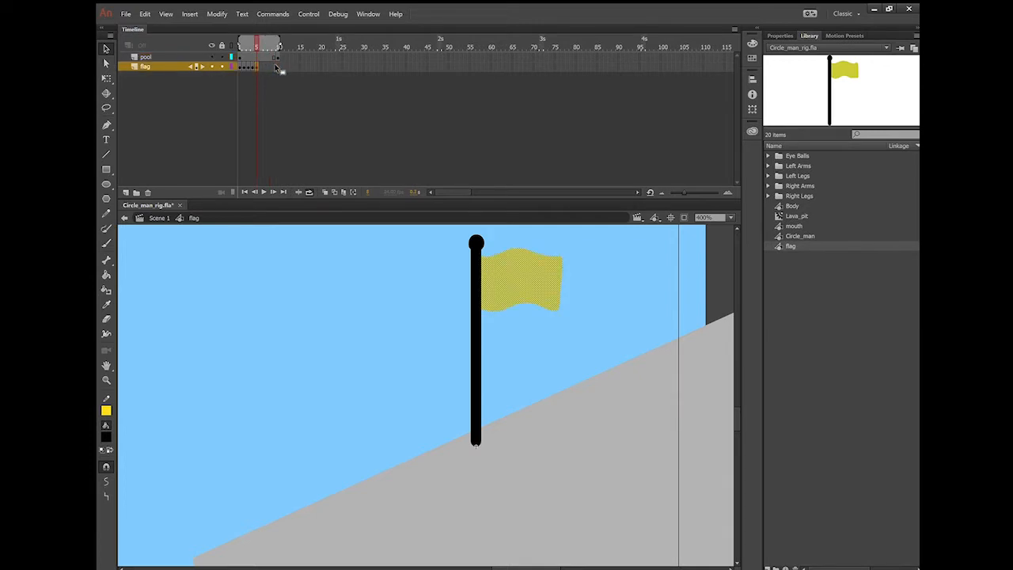
left_click(277, 67)
left_click(252, 68)
left_click_drag(252, 68, 261, 68)
left_click(270, 68)
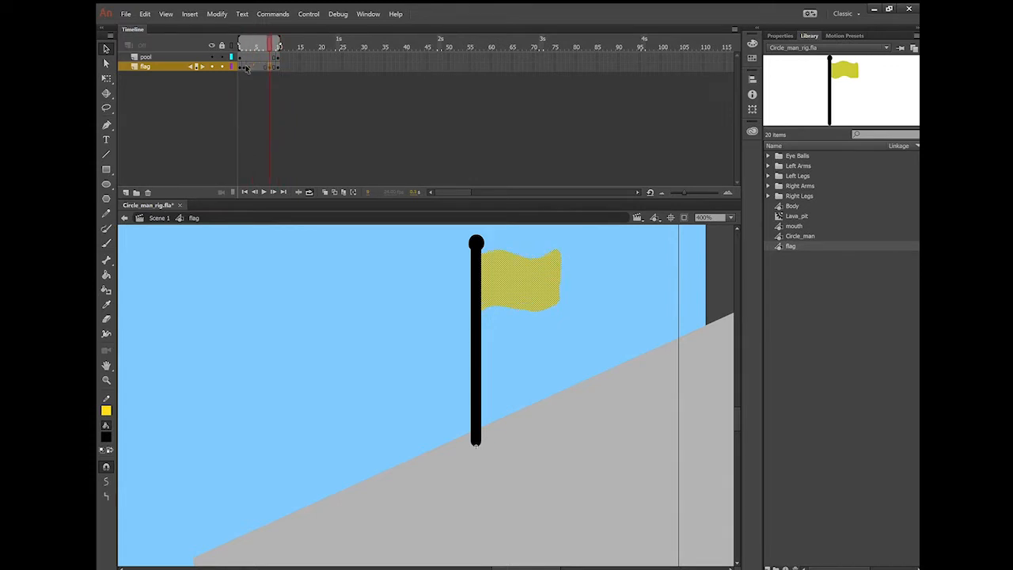
left_click(247, 67)
mouse_move(247, 67)
left_mouse_down()
mouse_move(261, 69)
mouse_move(252, 67)
left_mouse_up()
left_click(243, 66)
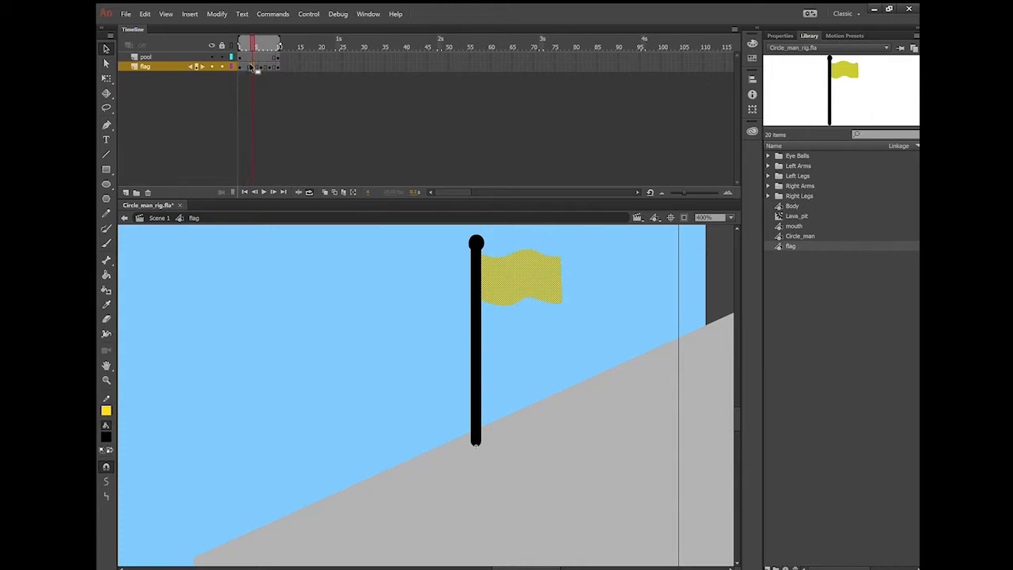
- Shift the flag layer's second to fifth poses one frame earlier, to frames 3, 5, 7 and 9, and play the loop
left_click_drag(251, 65, 247, 65)
left_click(260, 67)
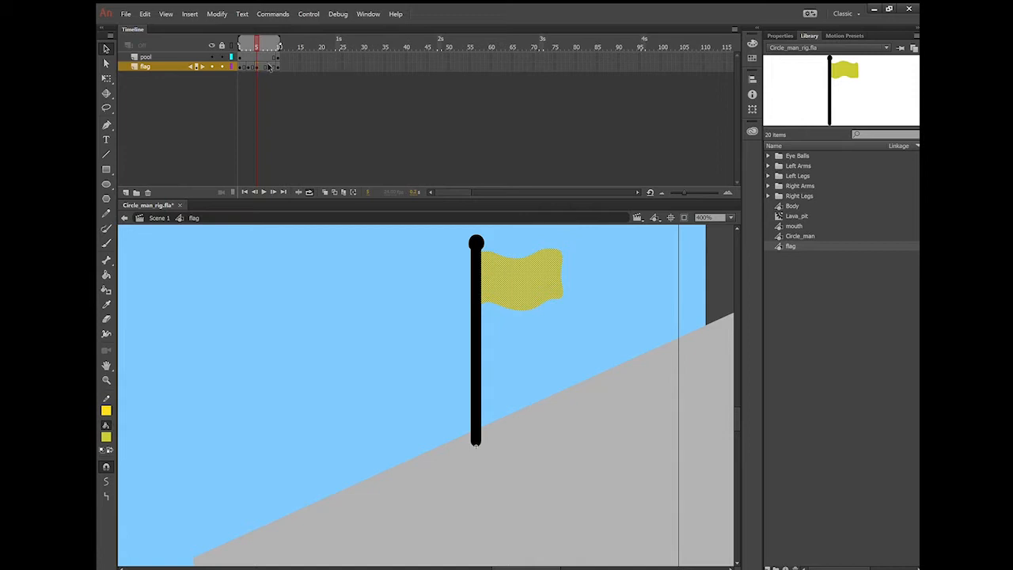
left_click(269, 67)
left_click(267, 68)
left_click(277, 67)
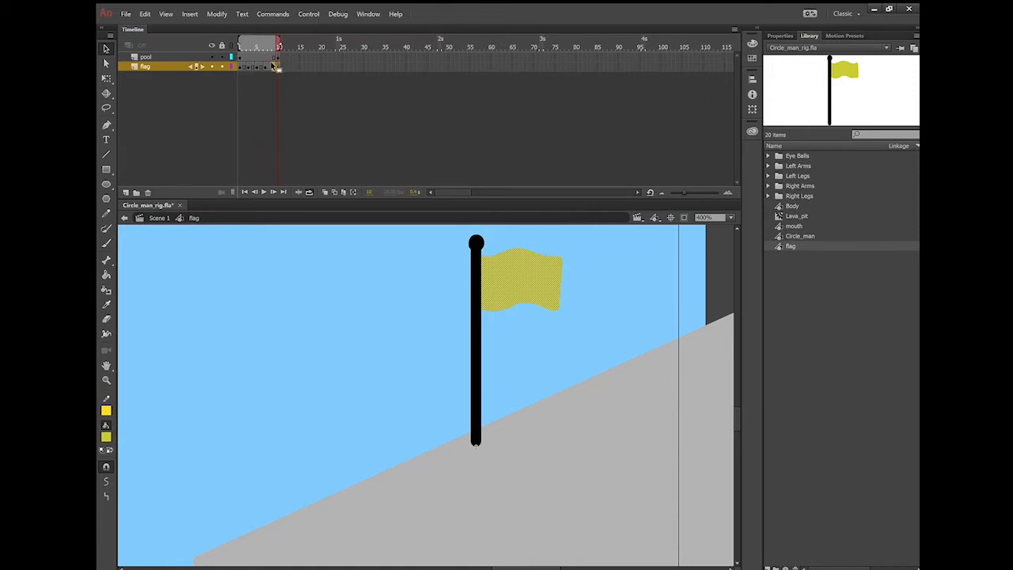
left_click(276, 68)
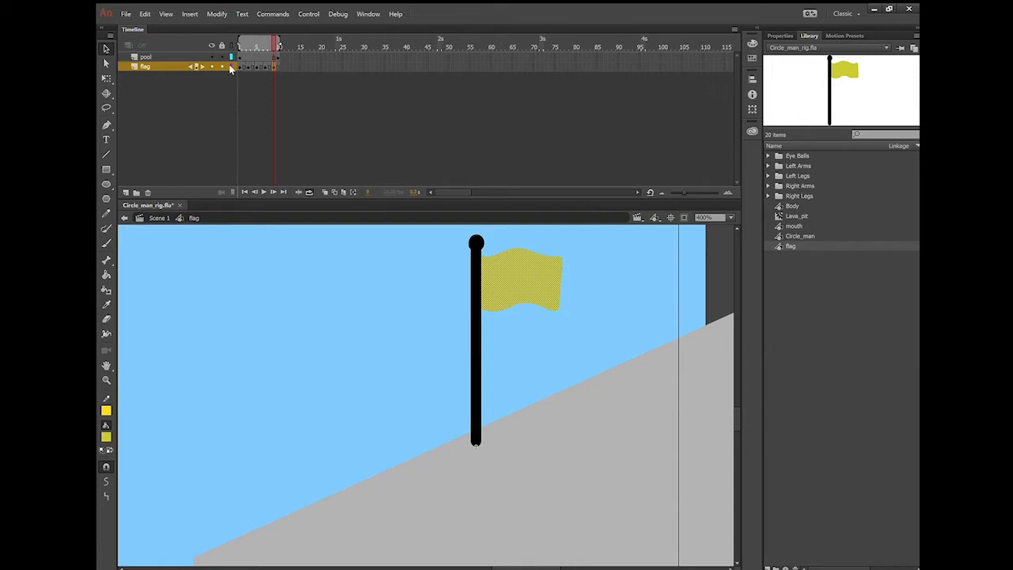
key("Return")
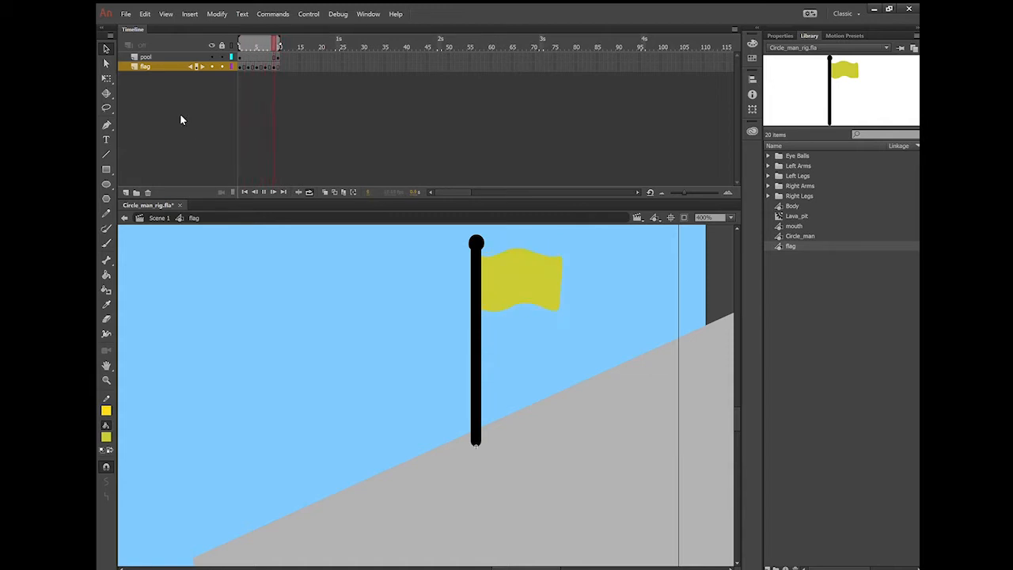
key("Return")
- Leave the flag symbol for Scene 1 and fit the whole stage in view
left_click(157, 218)
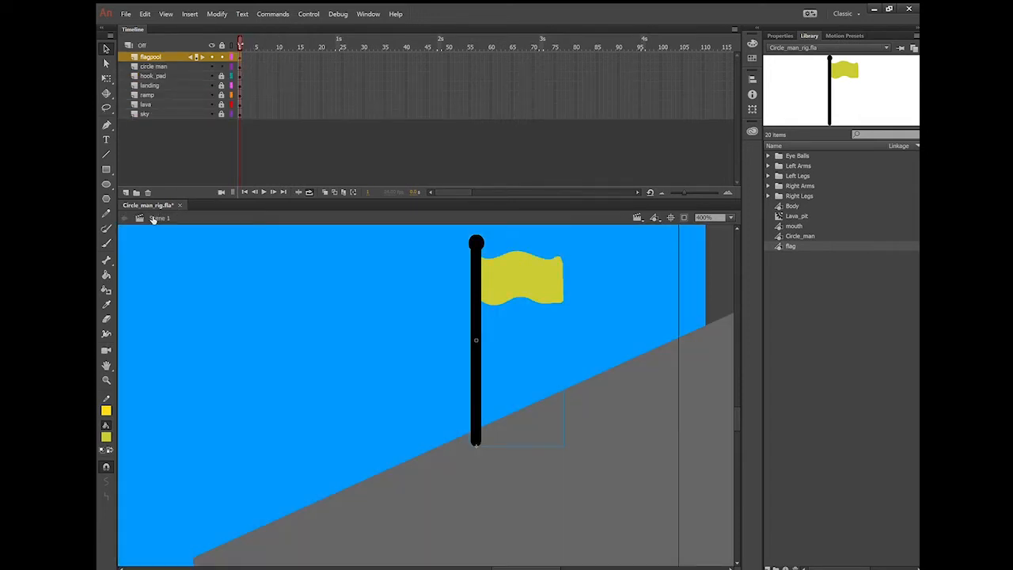
left_click(728, 217)
left_click(721, 228)
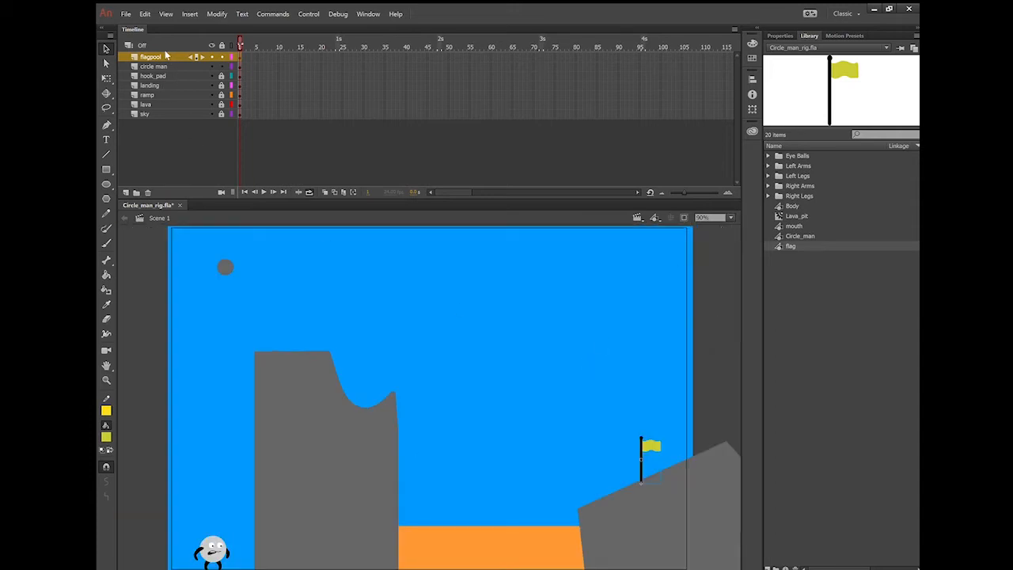
- Try the Play Once and Single Frame looping options on the flag instance, and set it back to Loop
left_click(778, 35)
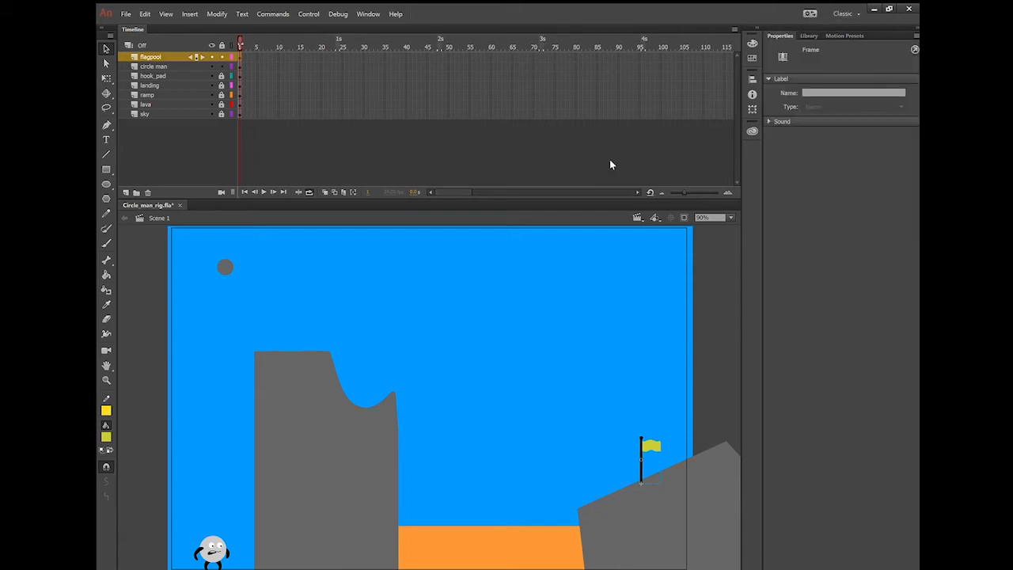
left_click(648, 448)
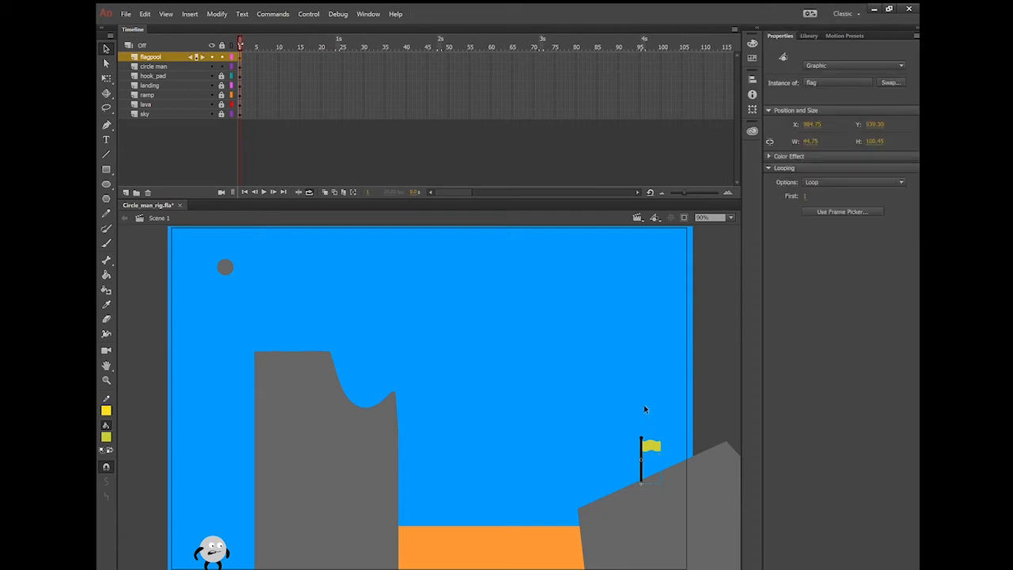
left_click(645, 409)
left_click(647, 448)
left_click(827, 182)
left_click(828, 197)
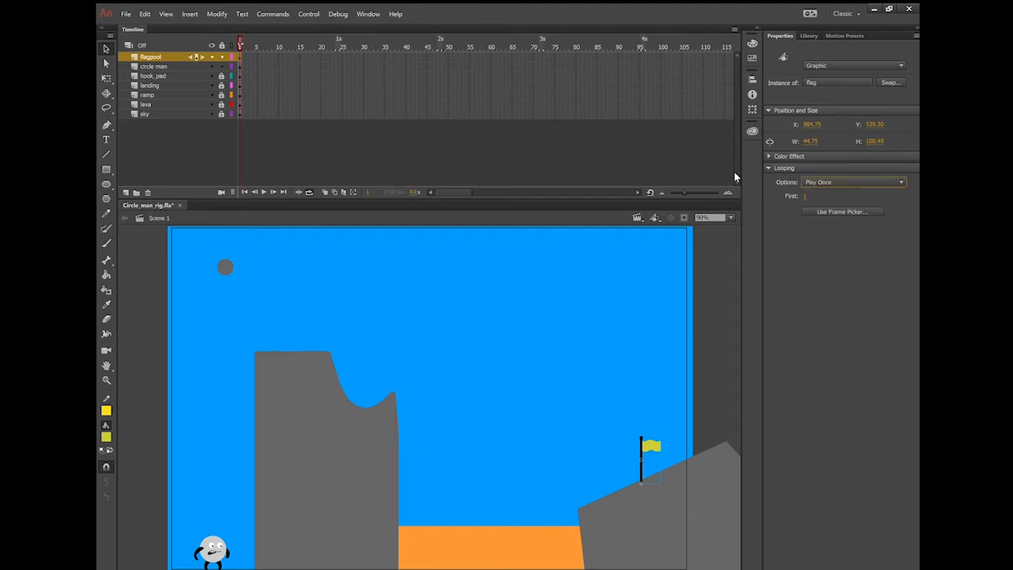
left_click(822, 217)
left_click(808, 177)
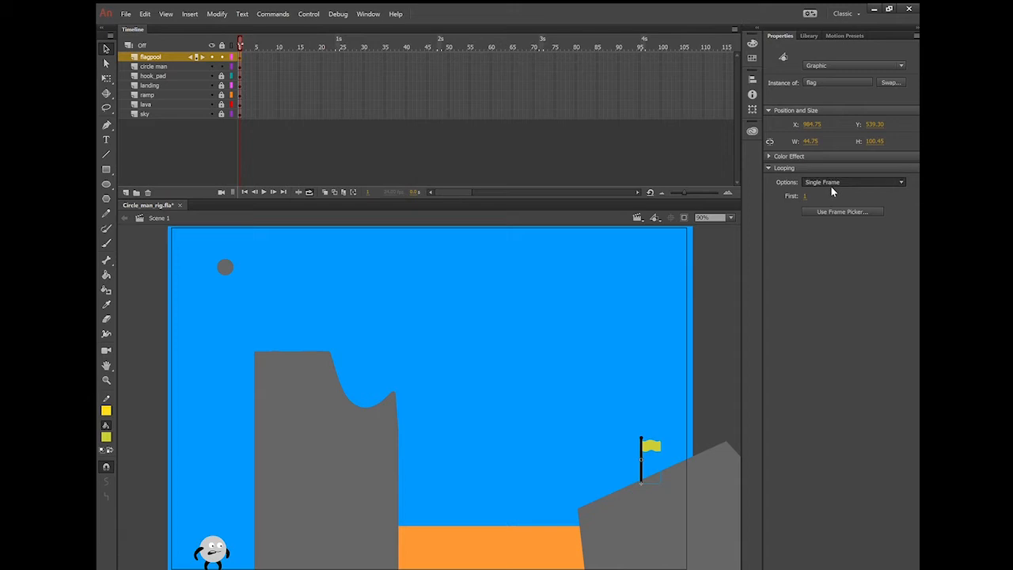
left_click(831, 190)
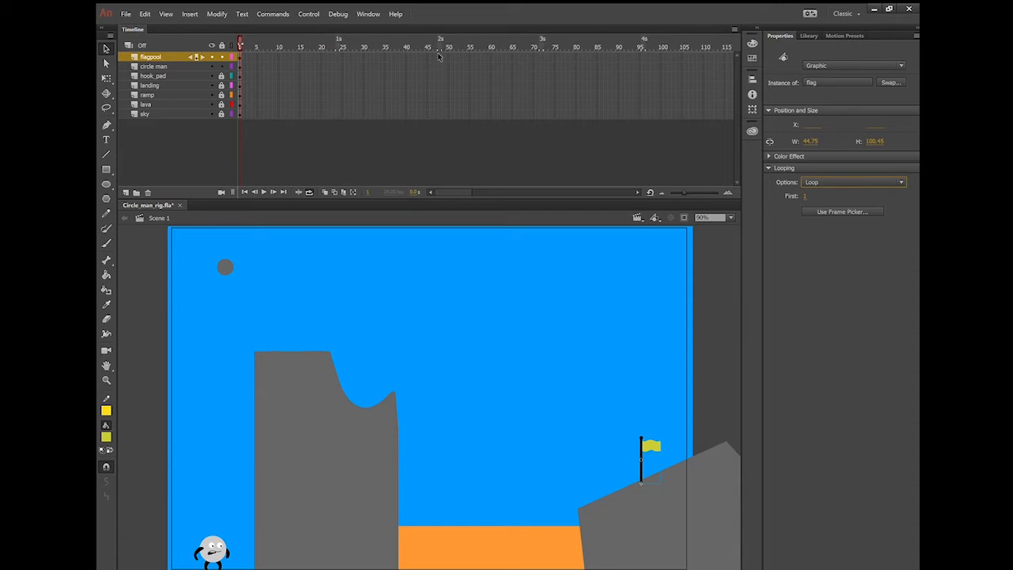
- Add keyframes at frame 48 on all scene layers and turn off timeline looping
left_click_drag(437, 52, 440, 116)
key("F5")
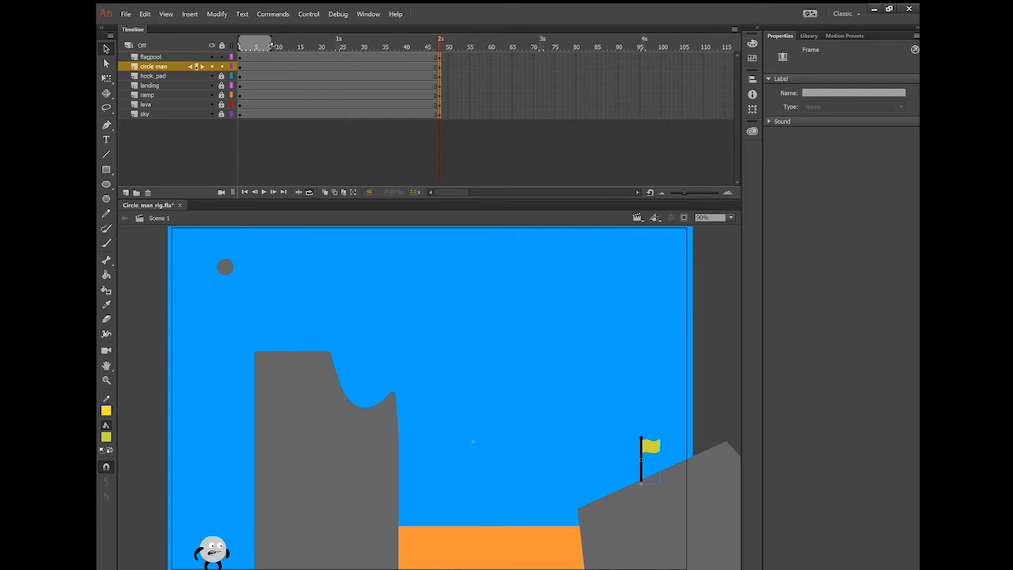
left_click_drag(269, 43, 442, 44)
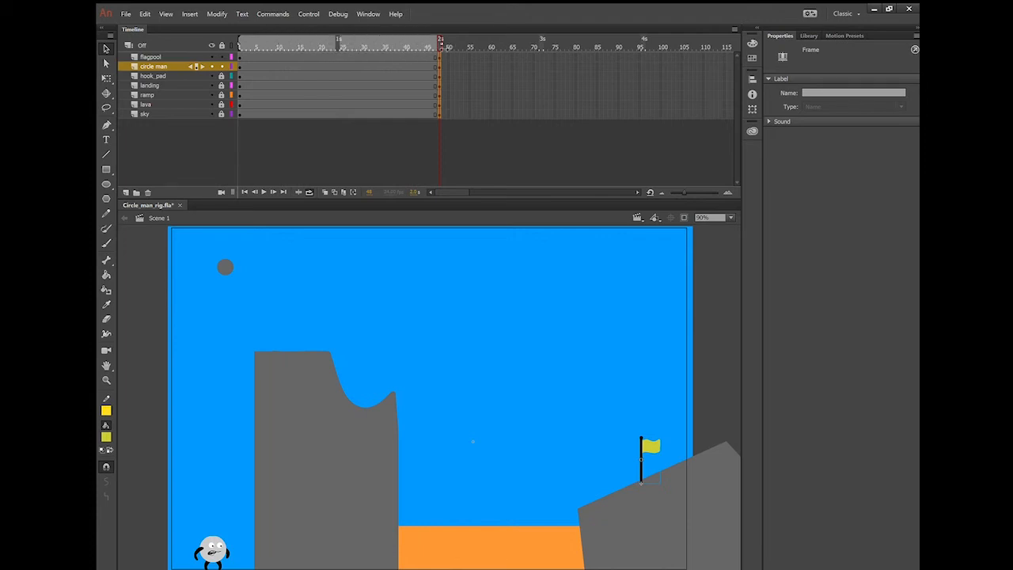
left_click(309, 191)
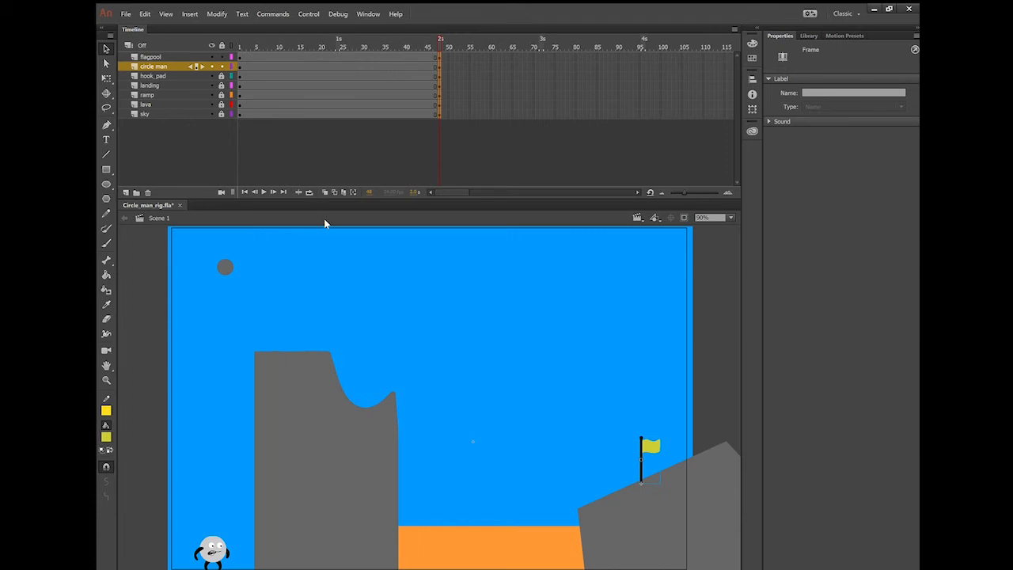
- Play the main scene to check the flag waving across the 48 frames
key("Return")
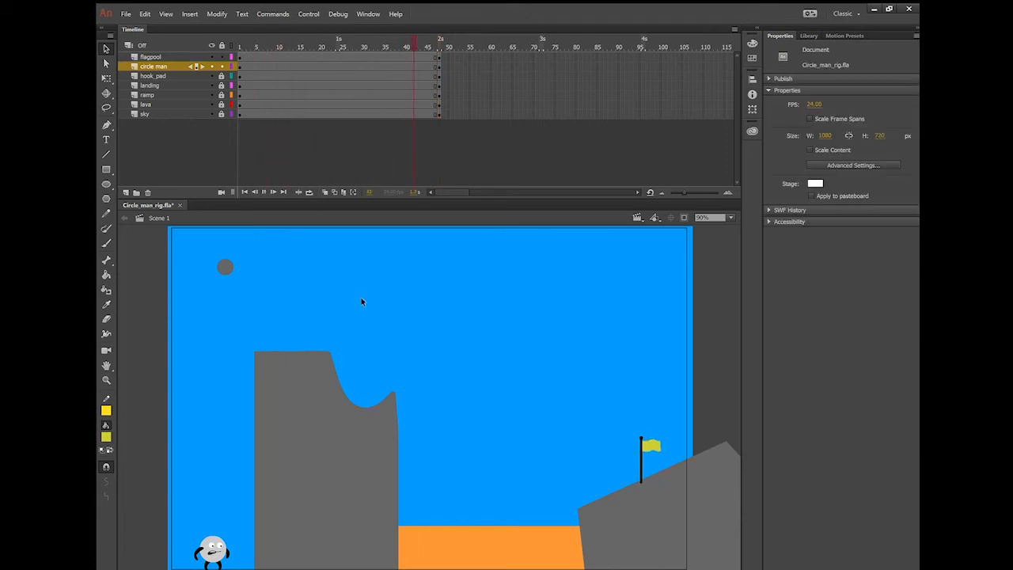
key("Return")
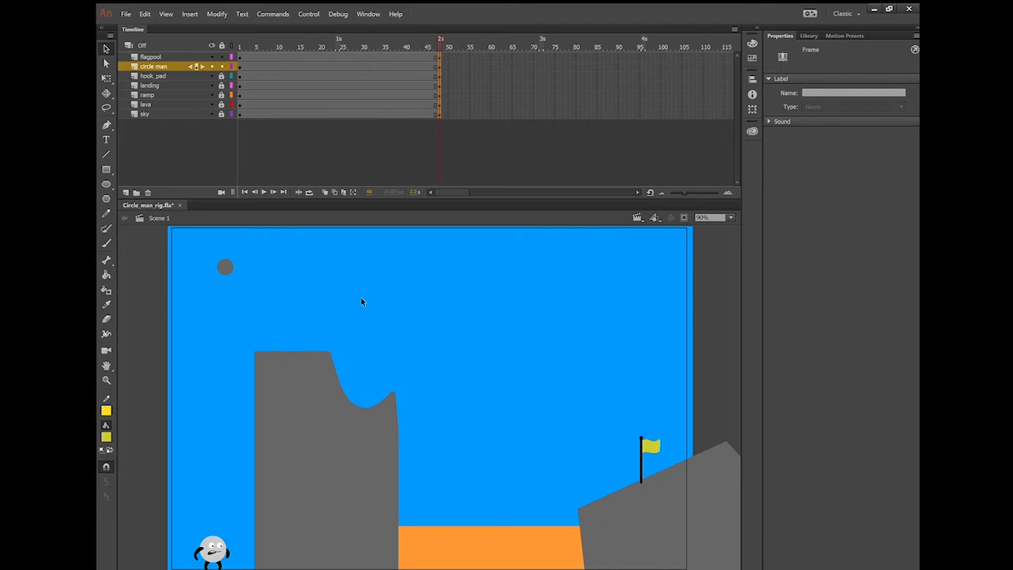
key("Return")
key("Return")
- Move the flagpole at frame 48 onto the pointed tip of the curved ramp platform, at about X 465, Y 354
left_click(167, 52)
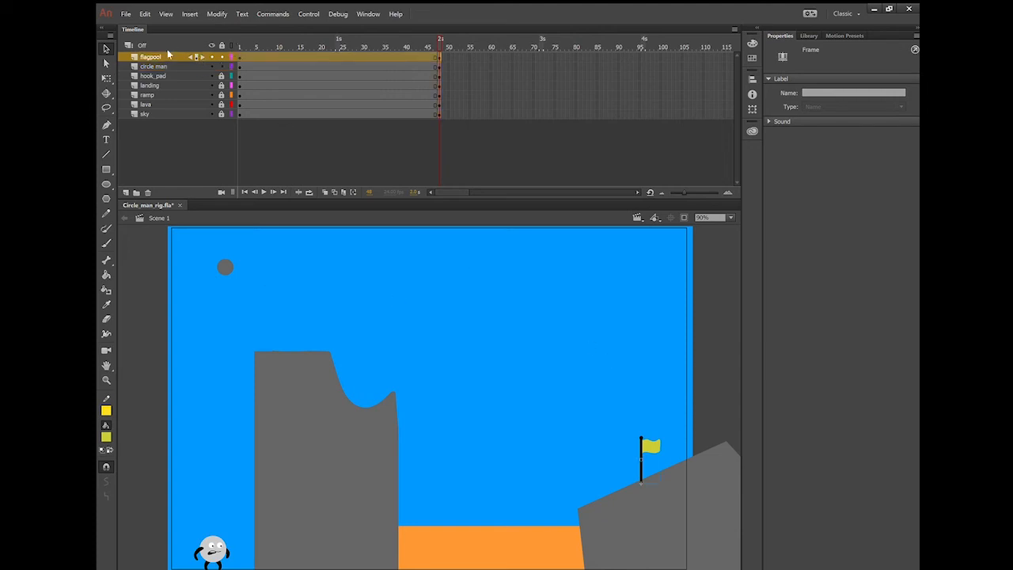
left_click(438, 57)
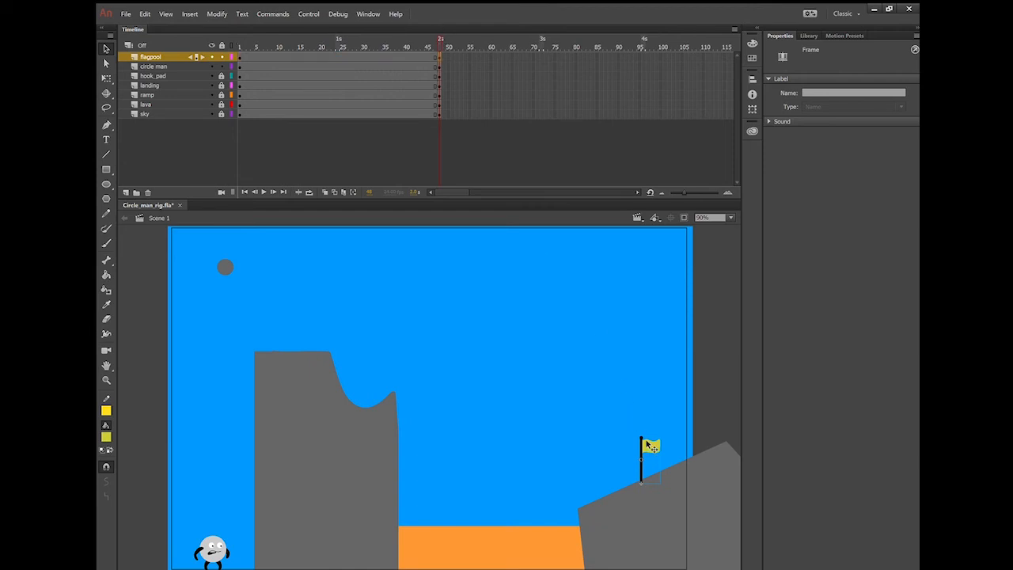
left_click_drag(649, 446, 403, 359)
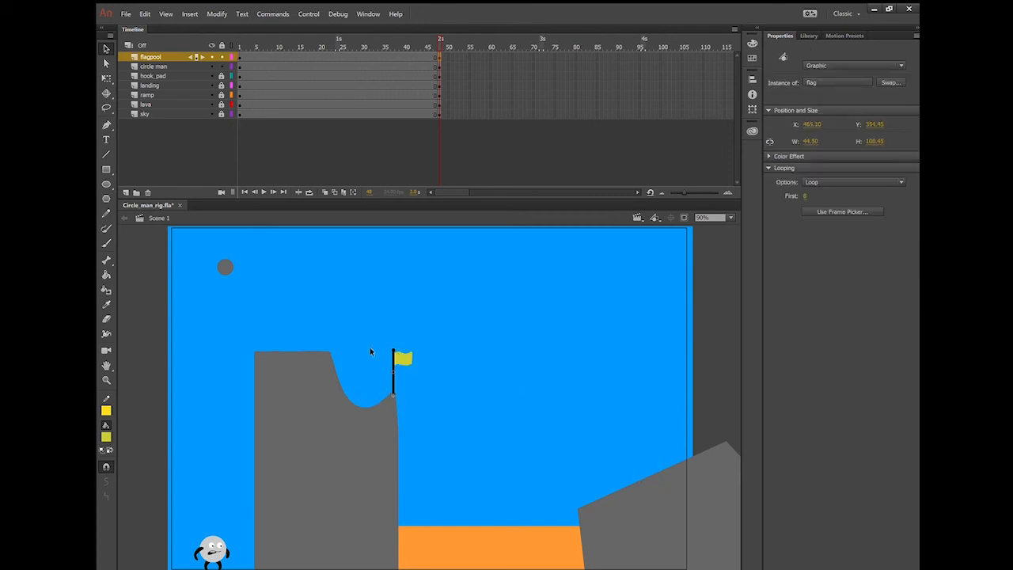
- Create a classic tween on the flagpool layer between the keyframes at frames 1 and 48
left_click(239, 57)
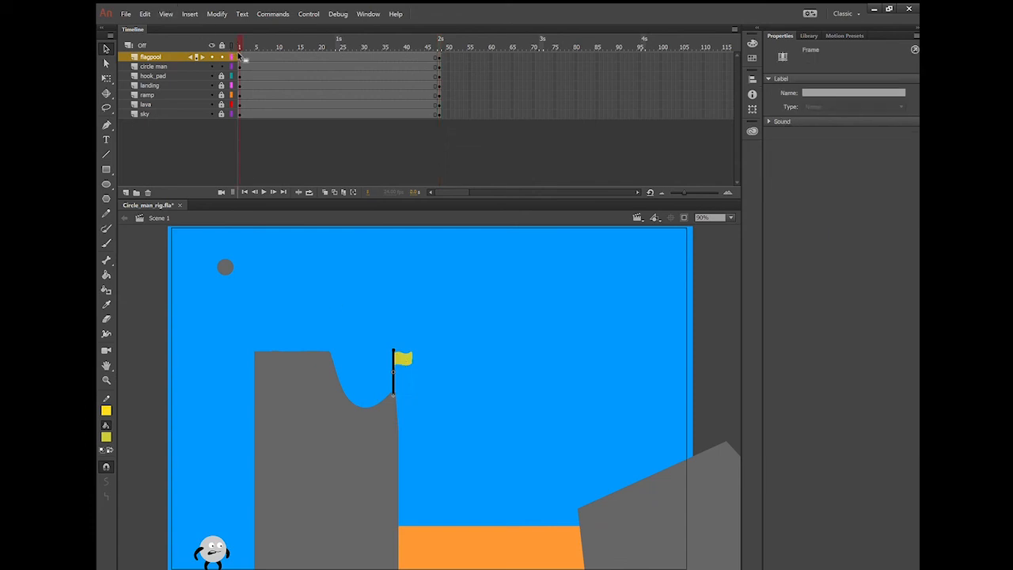
left_click(301, 59)
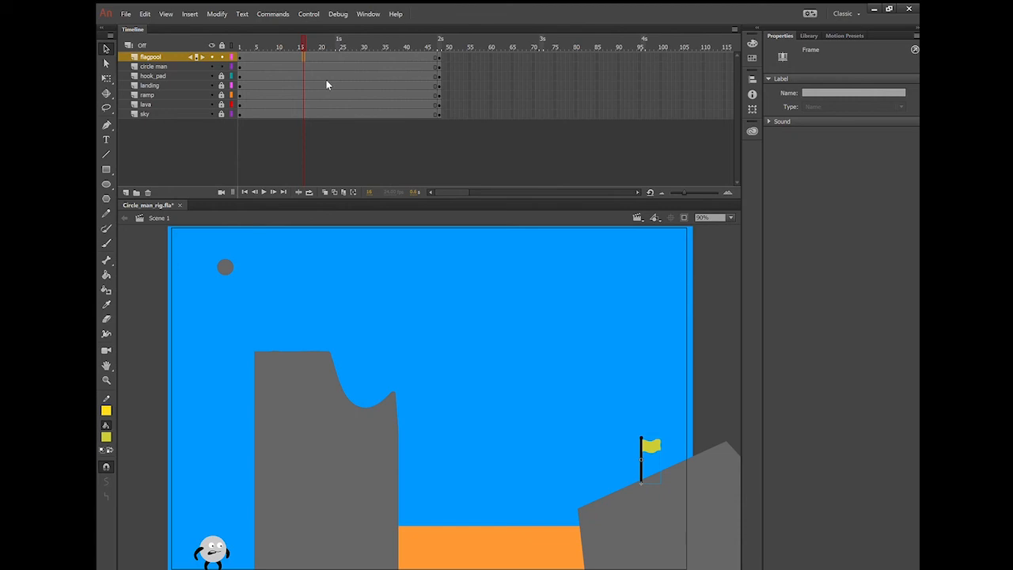
left_click(327, 85)
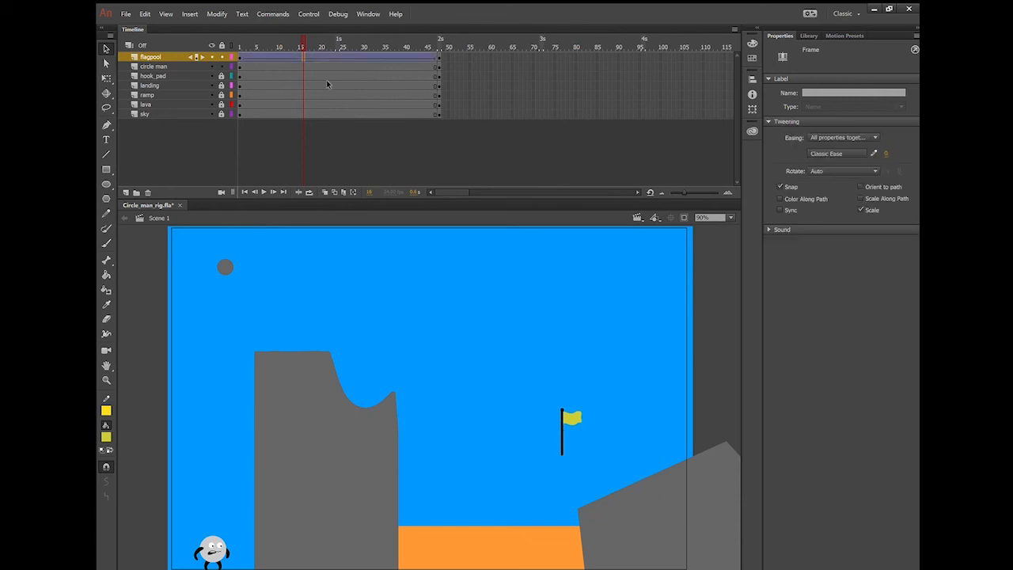
- Play the scene from frame 1 to check the flag waving while the flagpole travels
left_click(239, 57)
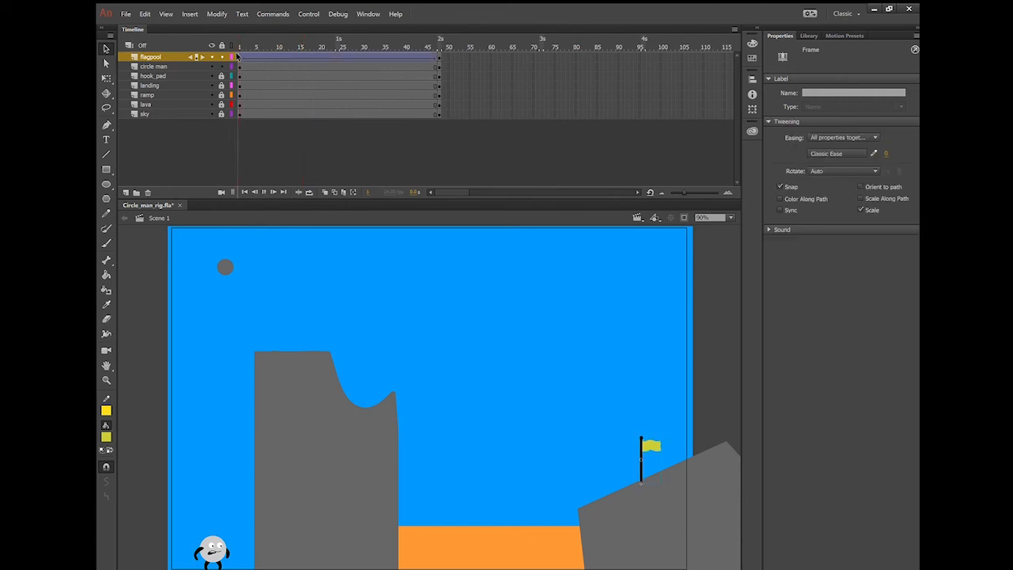
key("Return")
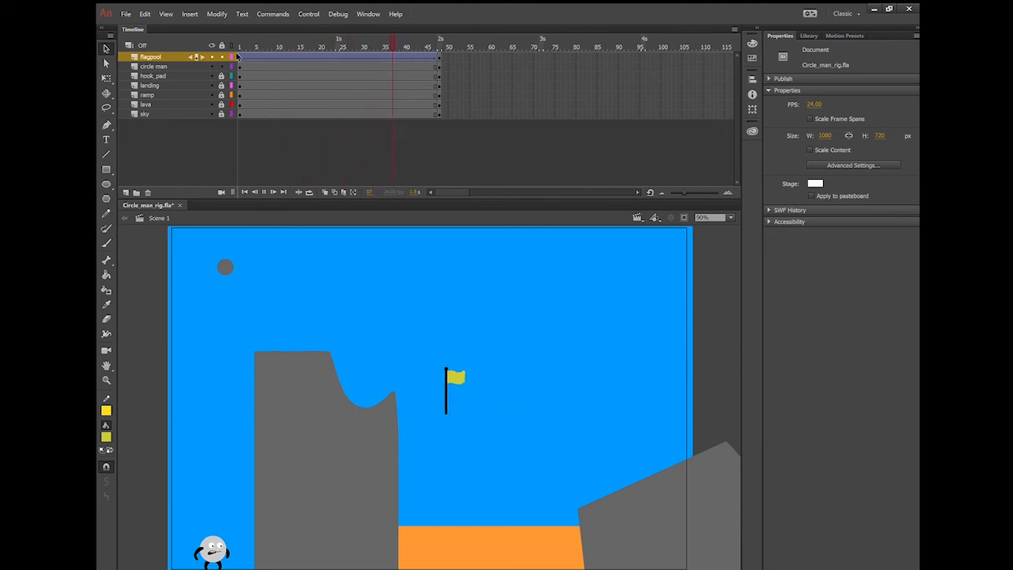
key("Return")
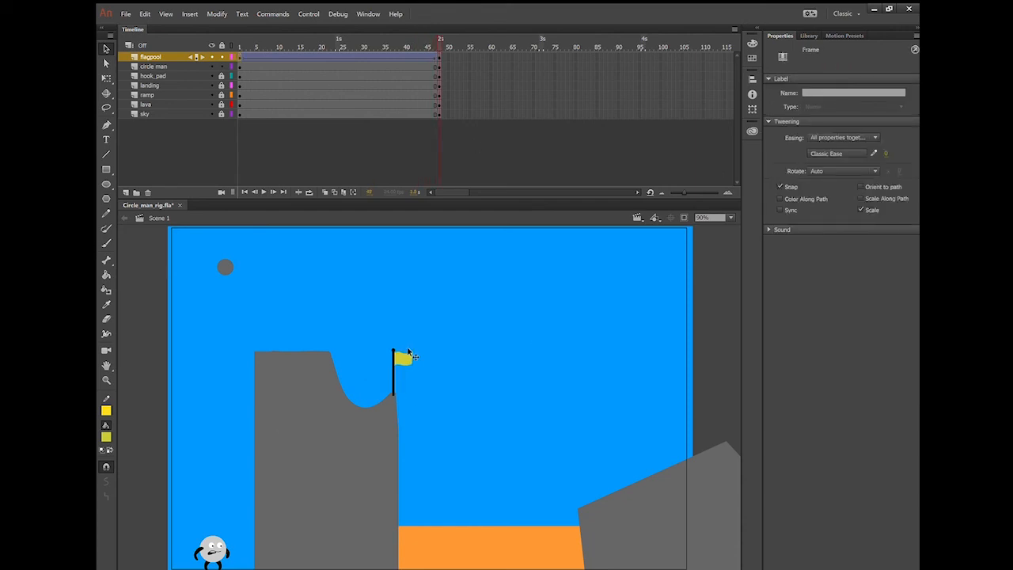
key("Return")
key("Return")
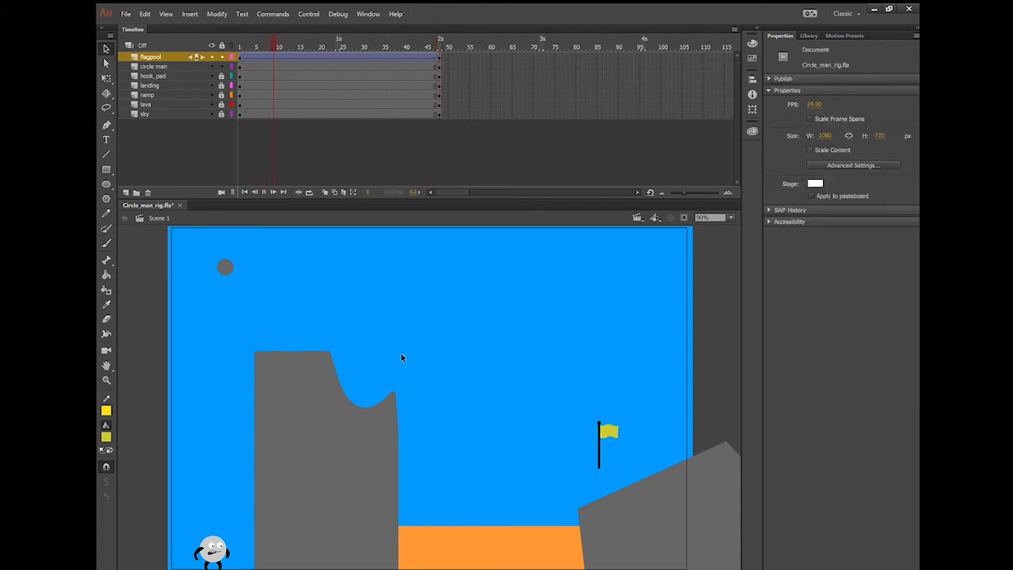